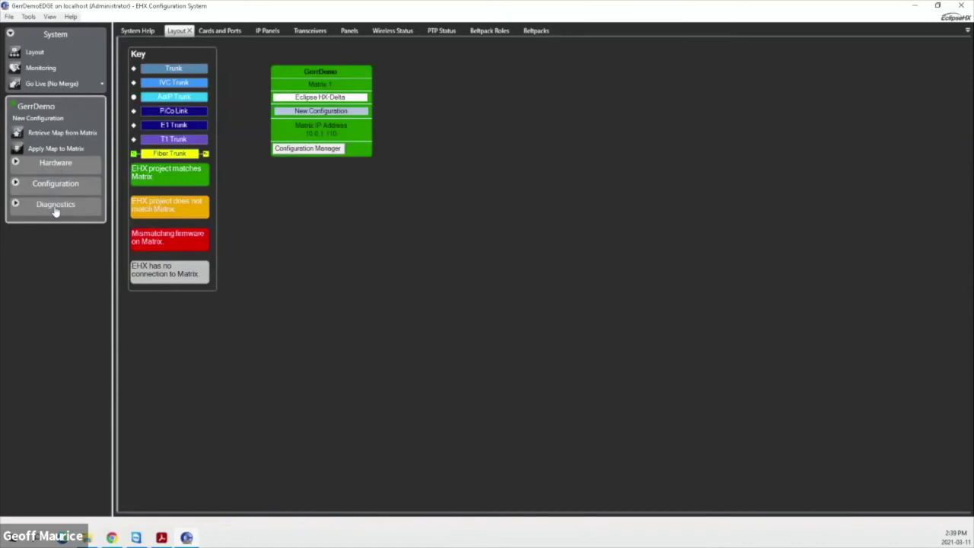
Step: Open Cards and Ports for the matrix and review the available port functions for port 1.1 on the MVX-A16 card
left_click(15, 162)
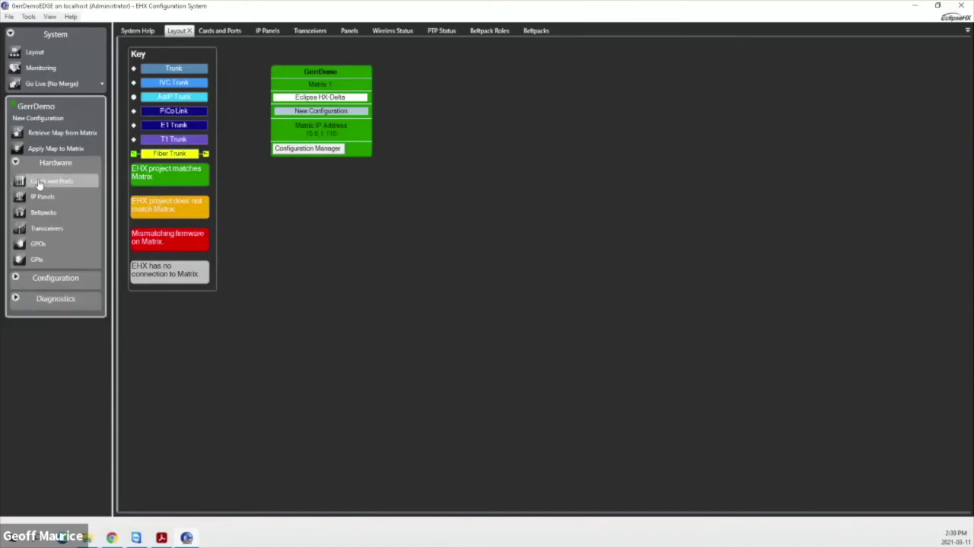
left_click(45, 181)
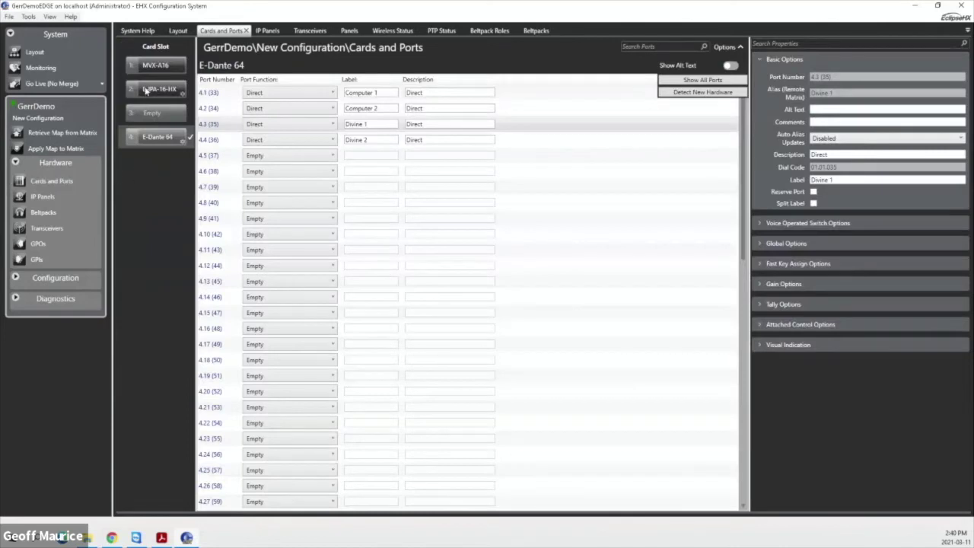
left_click(152, 67)
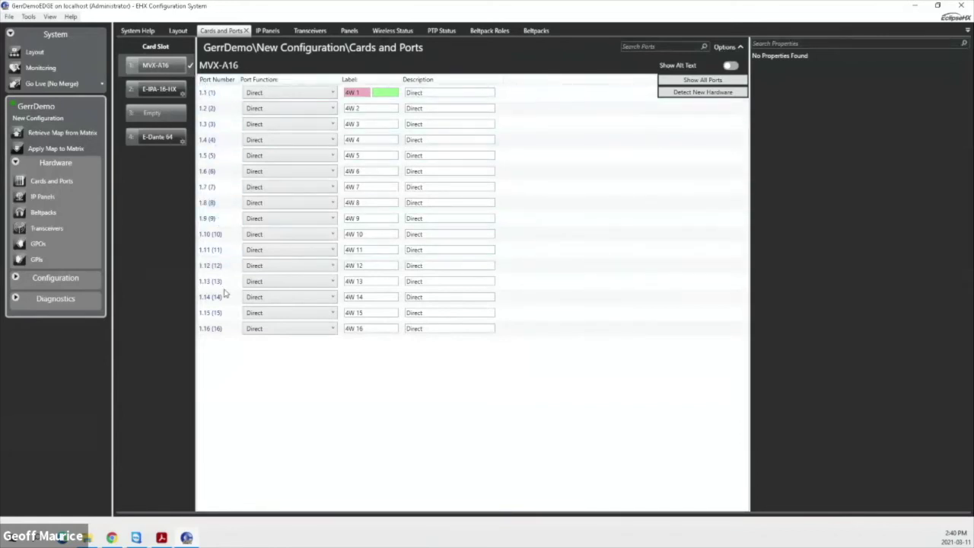
left_click(212, 93)
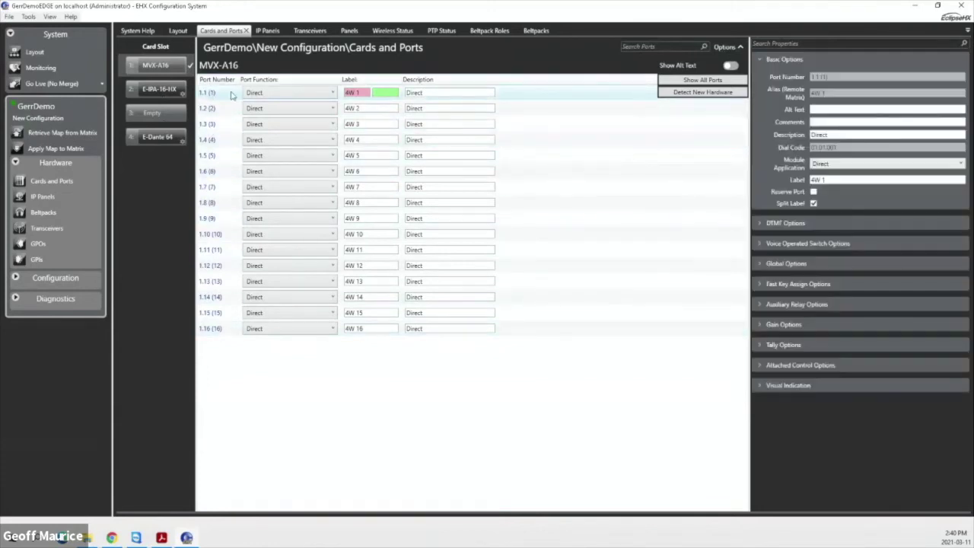
left_click(274, 92)
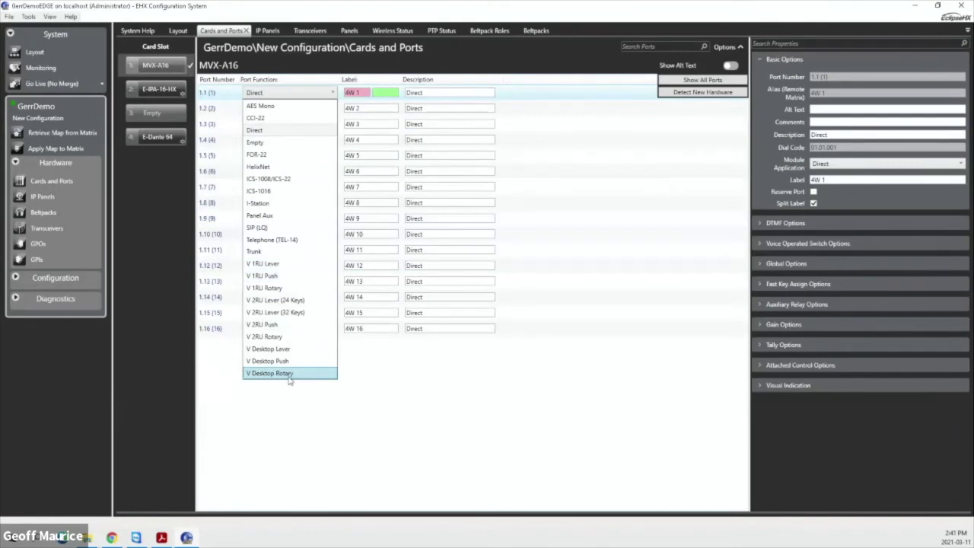
left_click(273, 132)
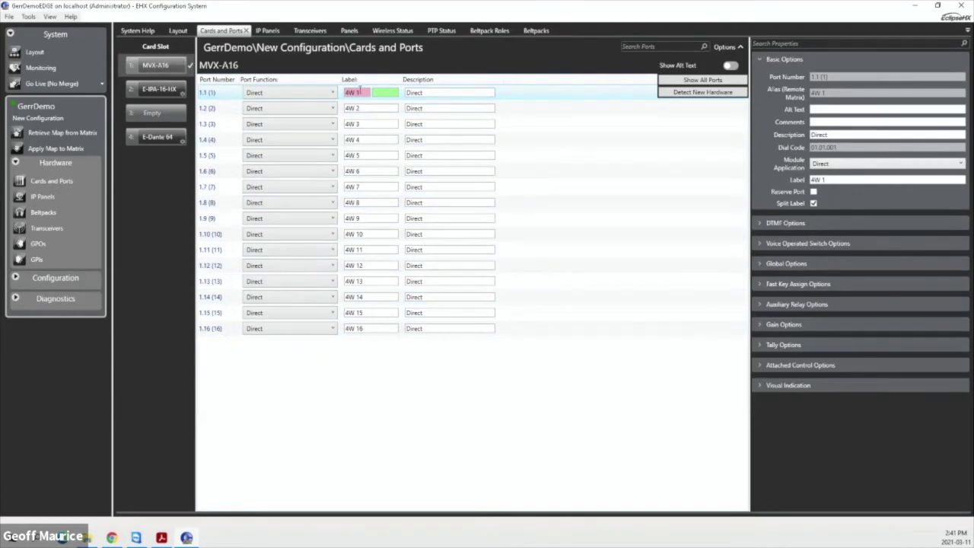
Step: Check the label and description fields of the MVX-A16 ports, and inspect port 1.1's gain and visual indication properties
left_click(361, 114)
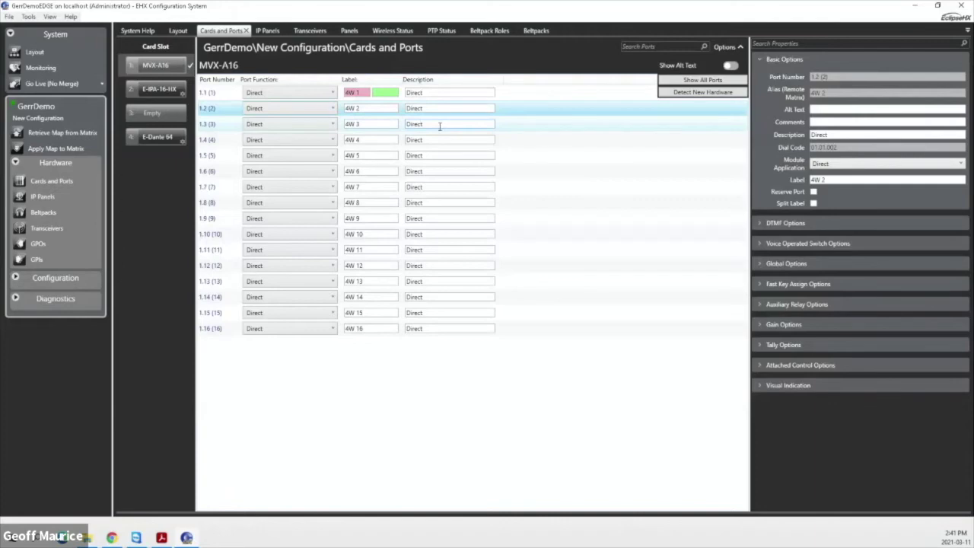
left_click(440, 126)
left_click(219, 93)
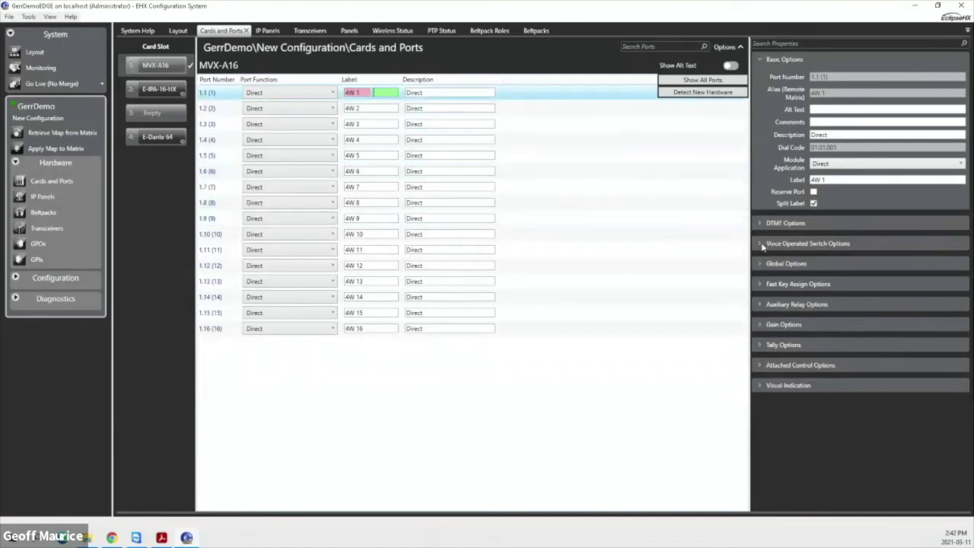
left_click(778, 325)
left_click(777, 327)
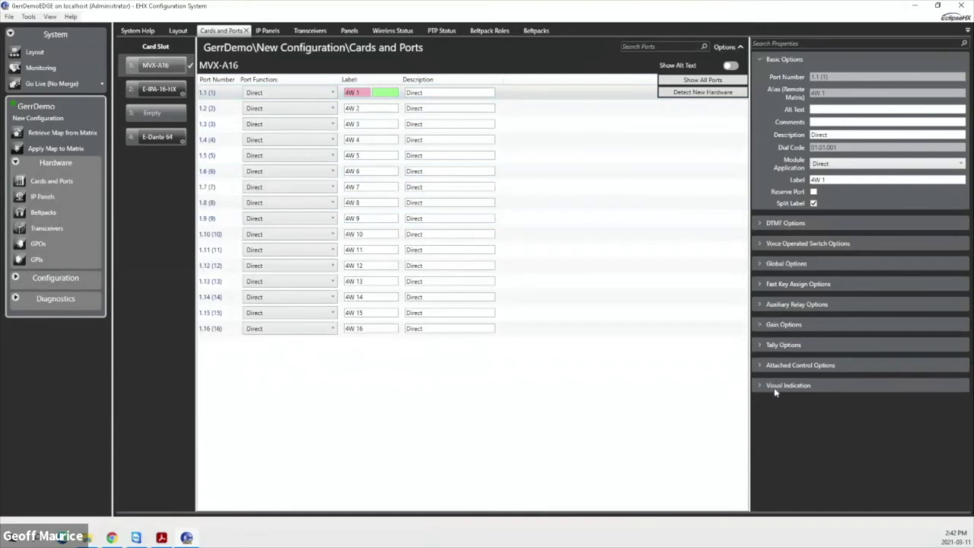
left_click(776, 388)
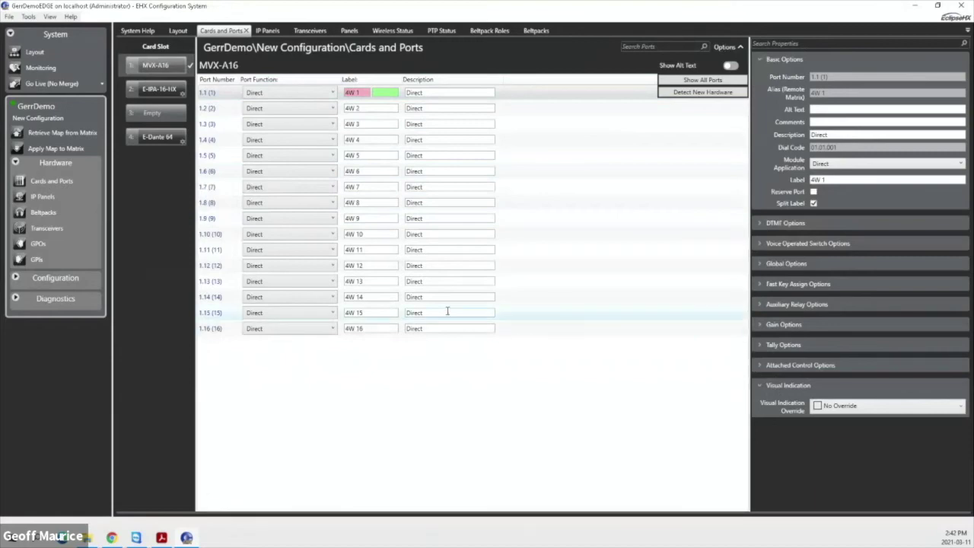
Step: Show the E-IPA-16-HX card's ports and review the available port functions for port 2.1
left_click(152, 90)
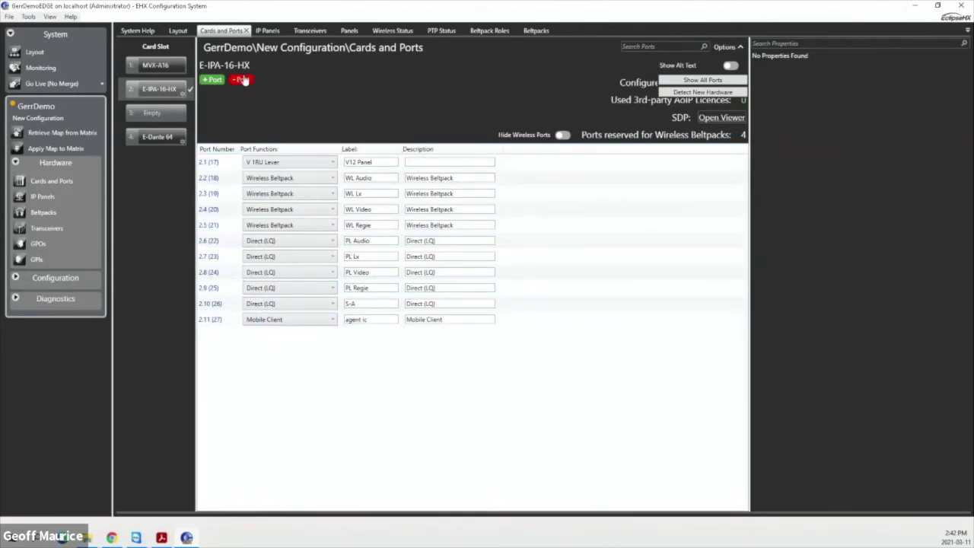
left_click(262, 164)
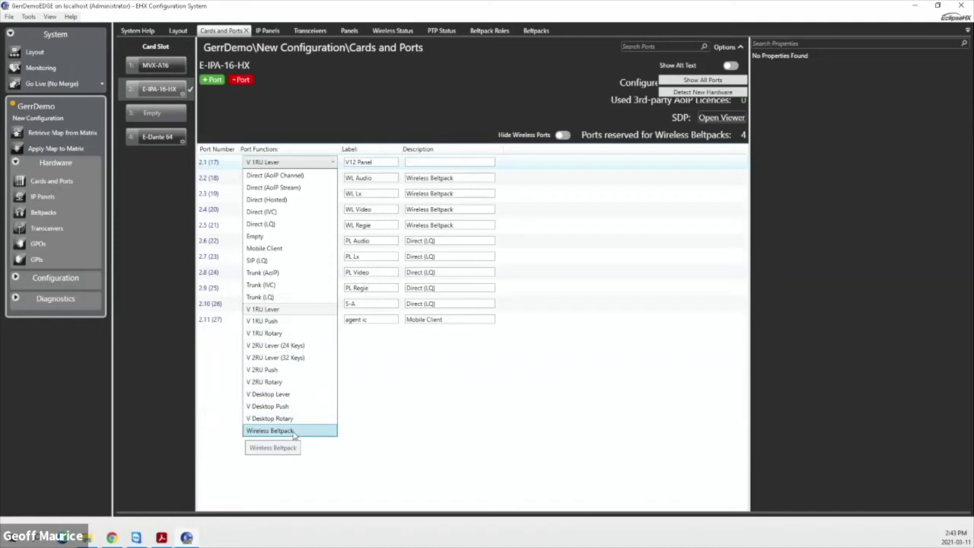
left_click(388, 418)
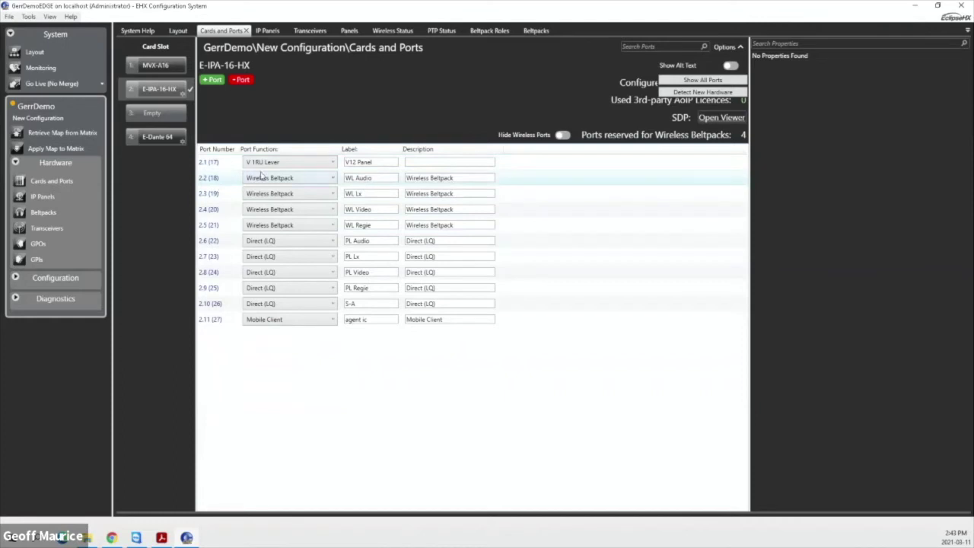
Step: Compare the properties of the V12 Panel and Mobile Client ports, and review the V12 Panel's connection type and network connection choices
left_click(223, 169)
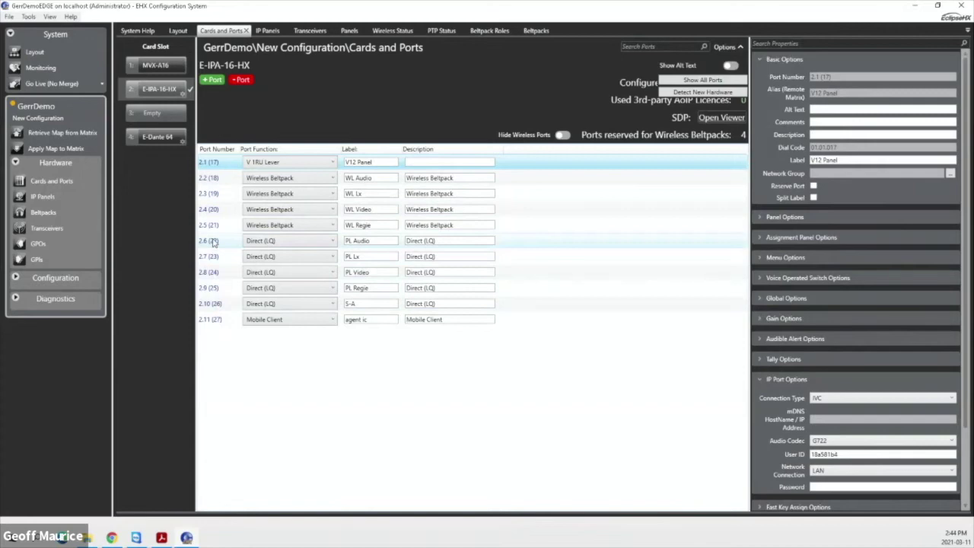
left_click(218, 321)
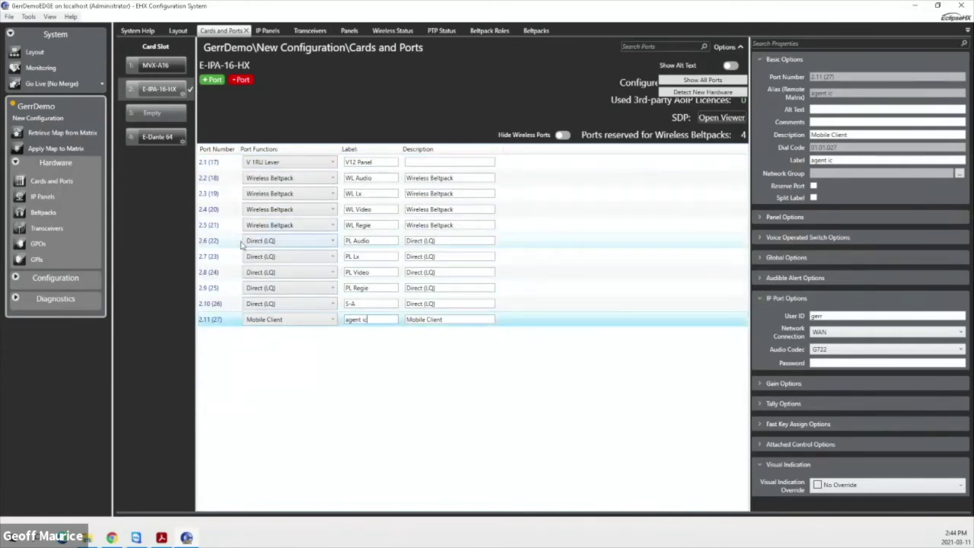
left_click(215, 163)
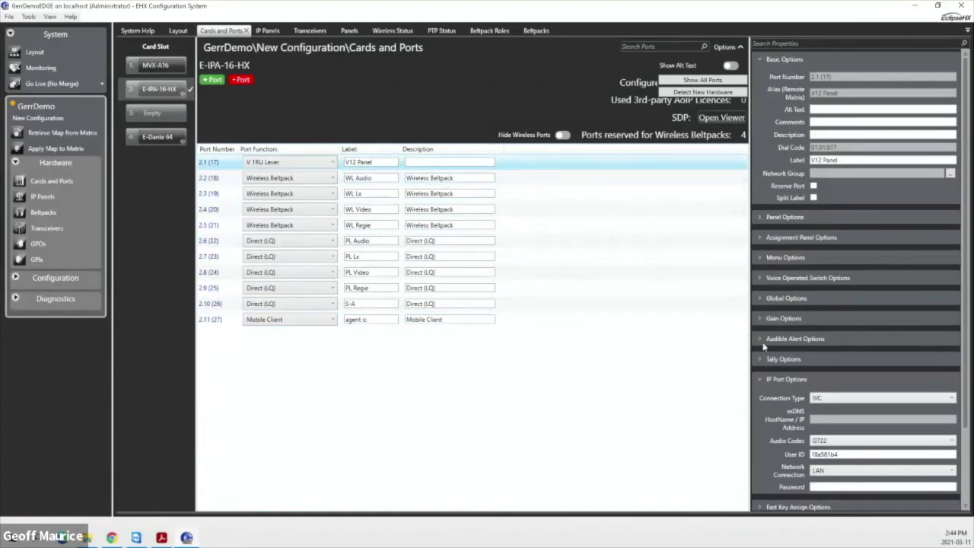
left_click(831, 399)
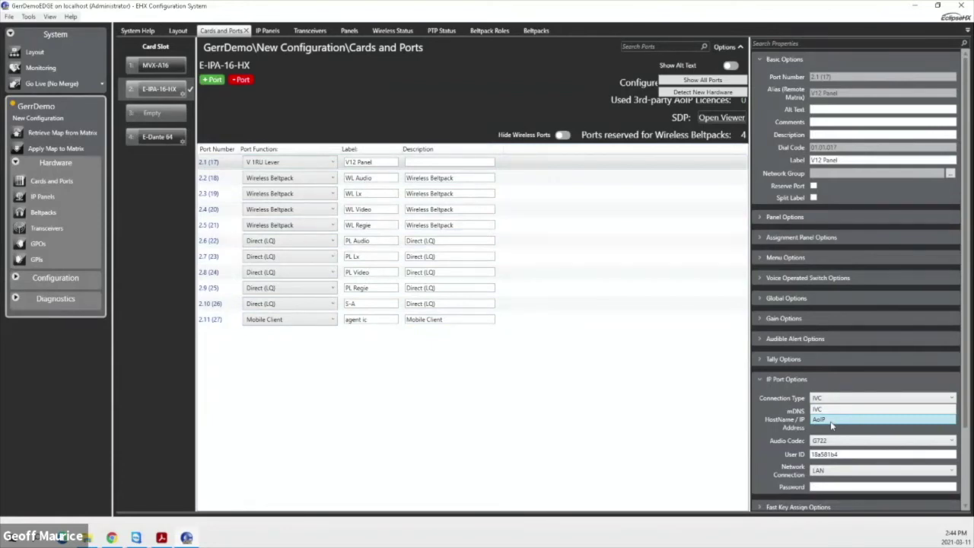
left_click(764, 416)
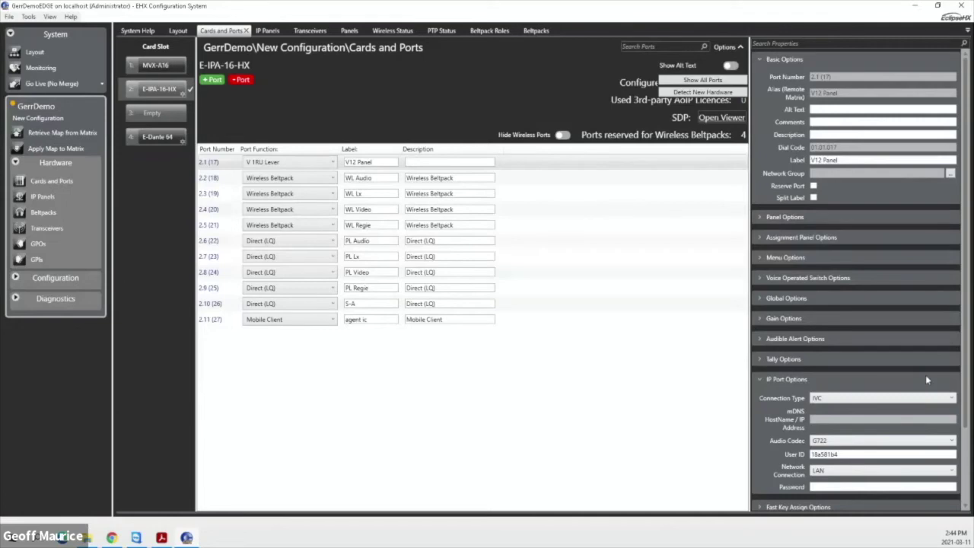
scroll(968, 402, "down", 2)
scroll(968, 402, "down", 1)
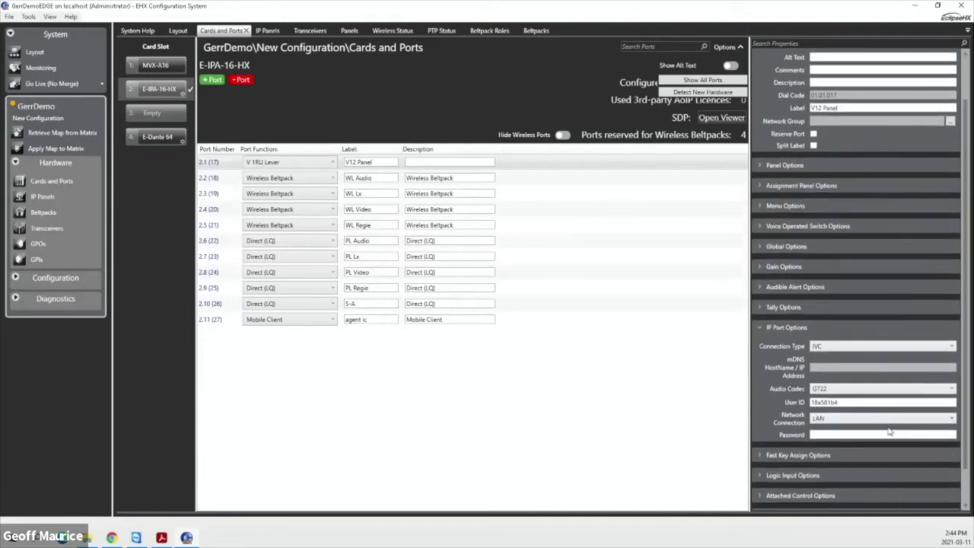
left_click(843, 421)
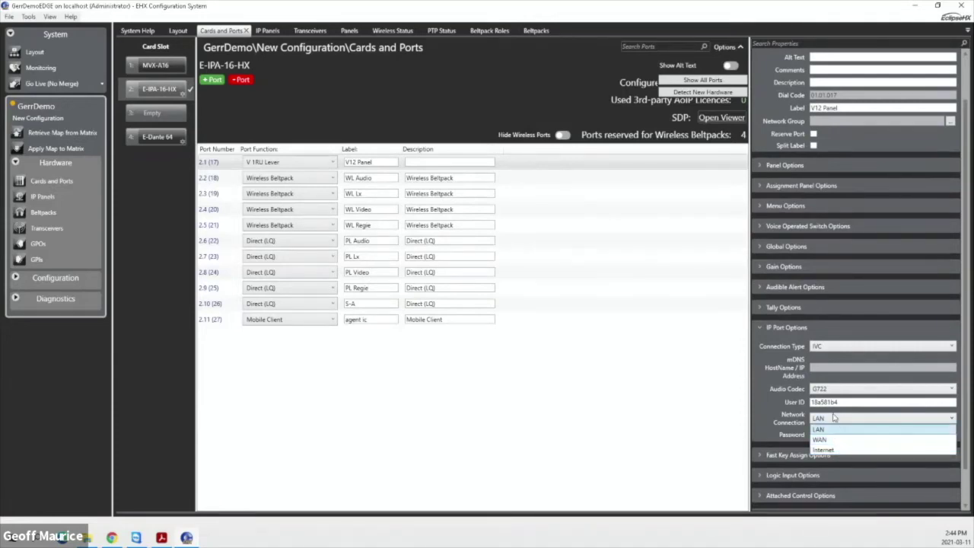
left_click(834, 418)
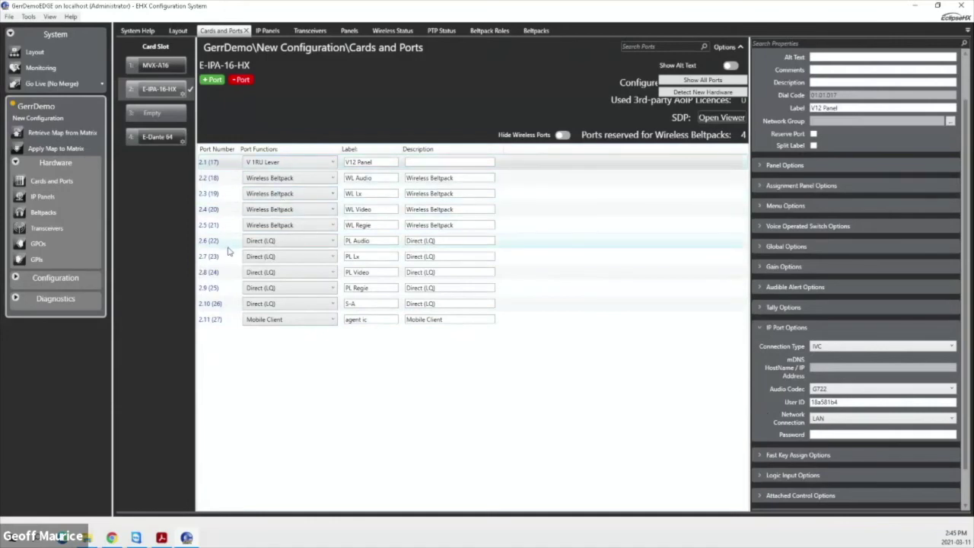
Step: Open the E-IPA-16-HX card's properties and review its Admin and IVC network settings, including the rear connection choices
right_click(161, 99)
left_click(148, 120)
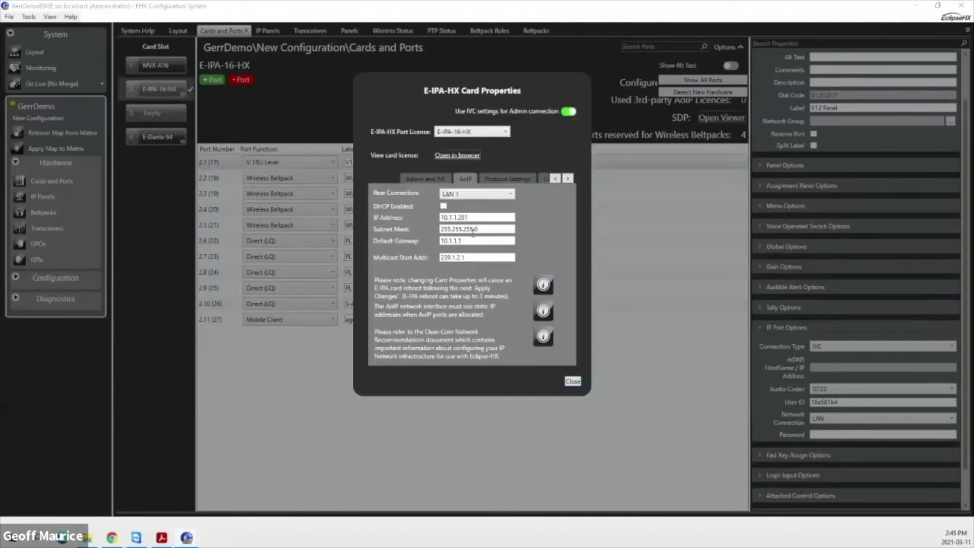
left_click(425, 179)
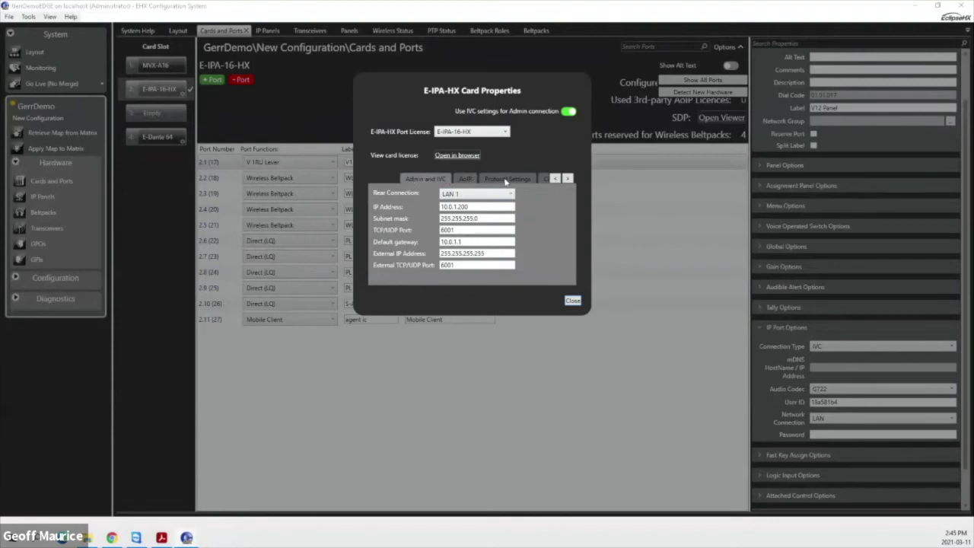
left_click(472, 195)
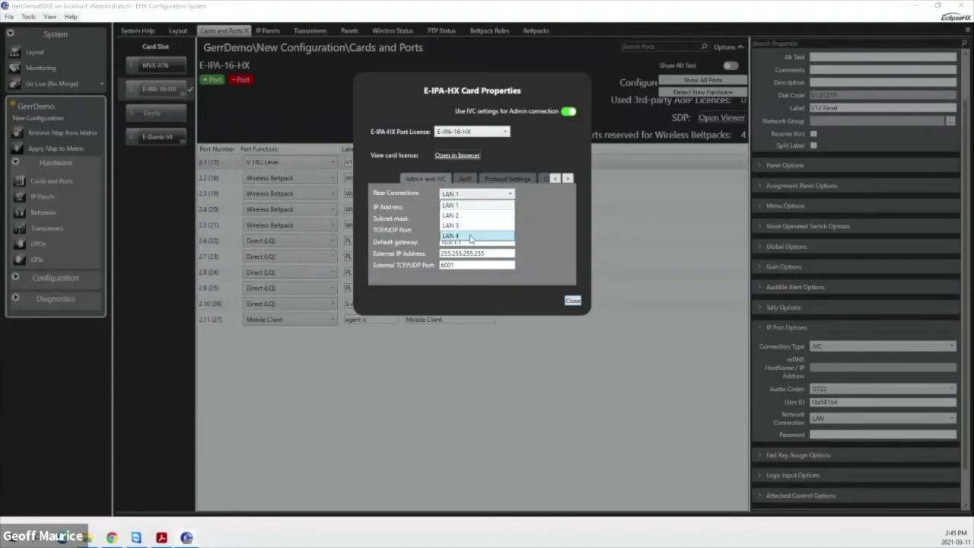
left_click(506, 206)
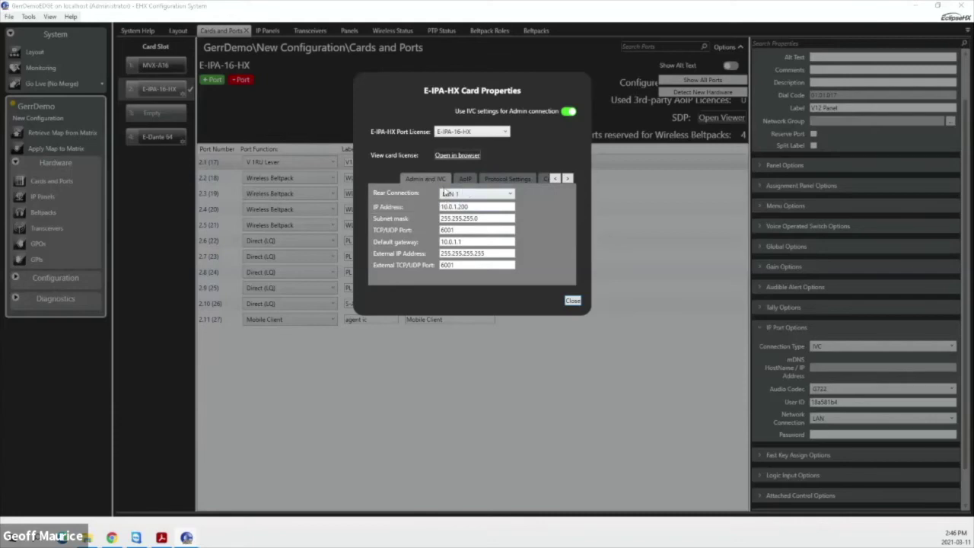
Step: Review the E-IPA card's AoIP and protocol settings against its Admin and IVC settings, and close the card properties
left_click(464, 180)
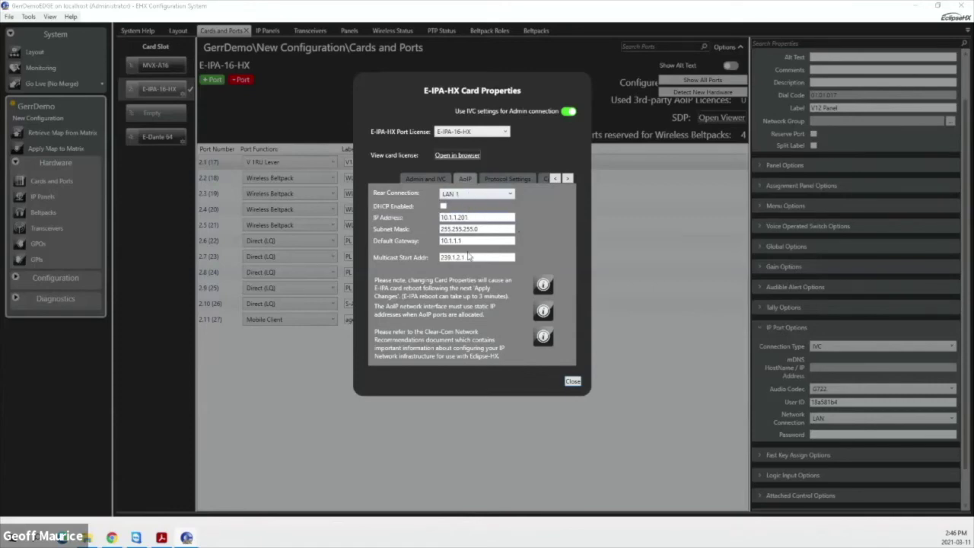
left_click(423, 179)
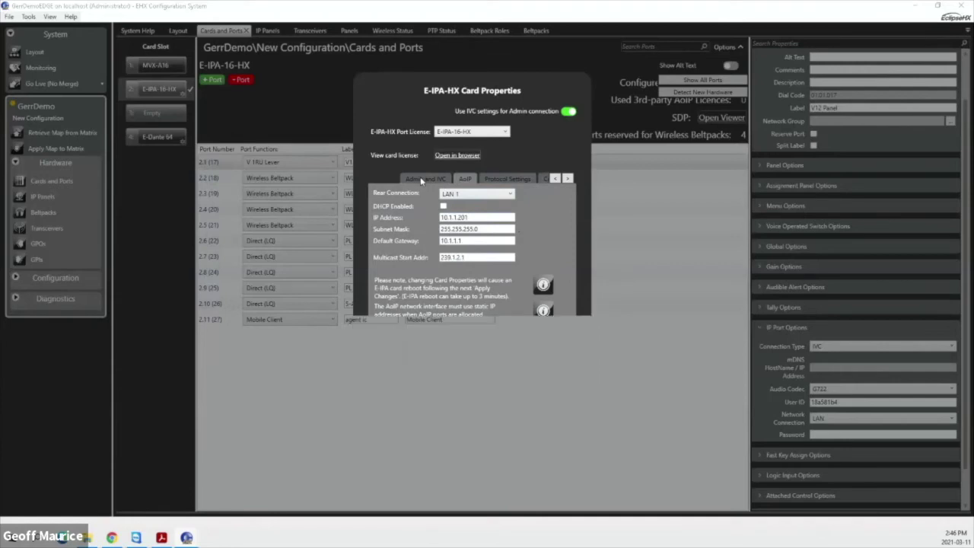
left_click(506, 178)
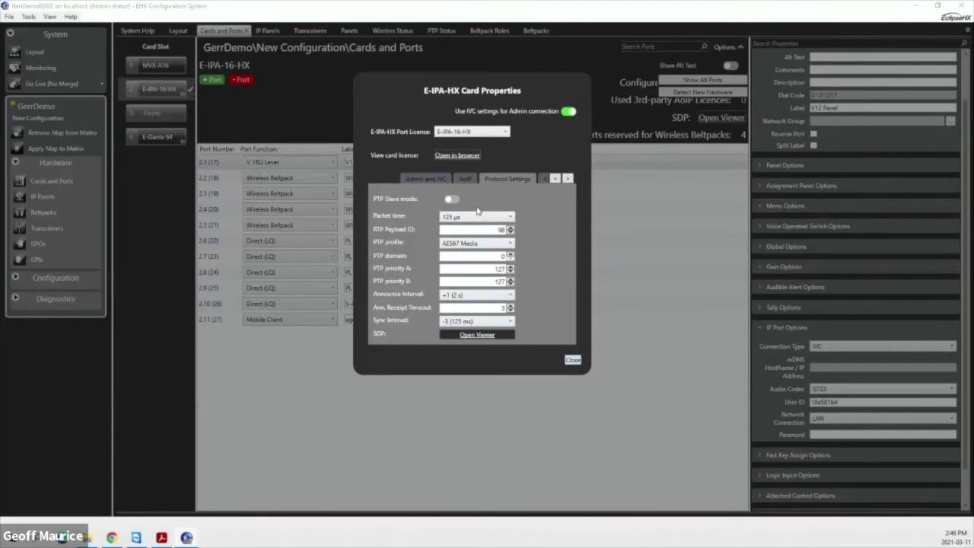
left_click(429, 179)
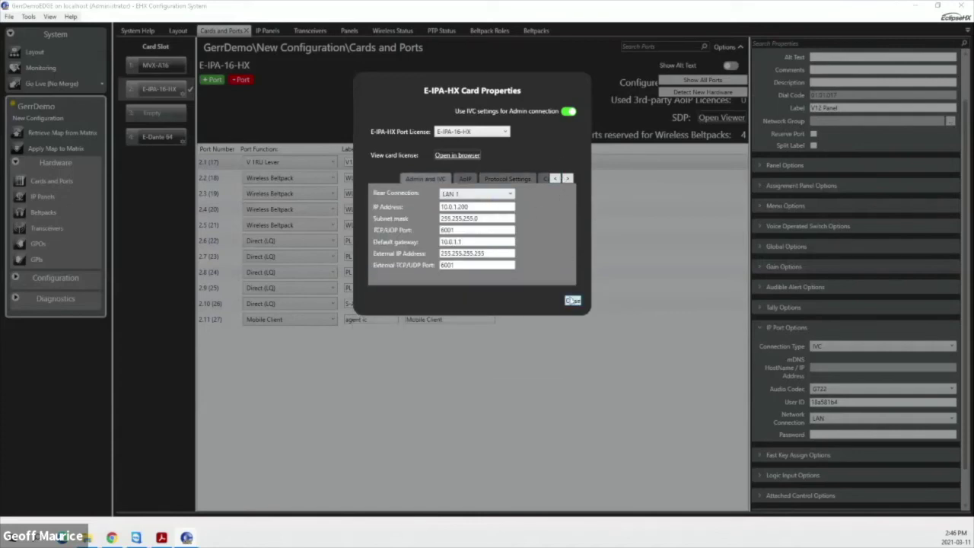
left_click(572, 302)
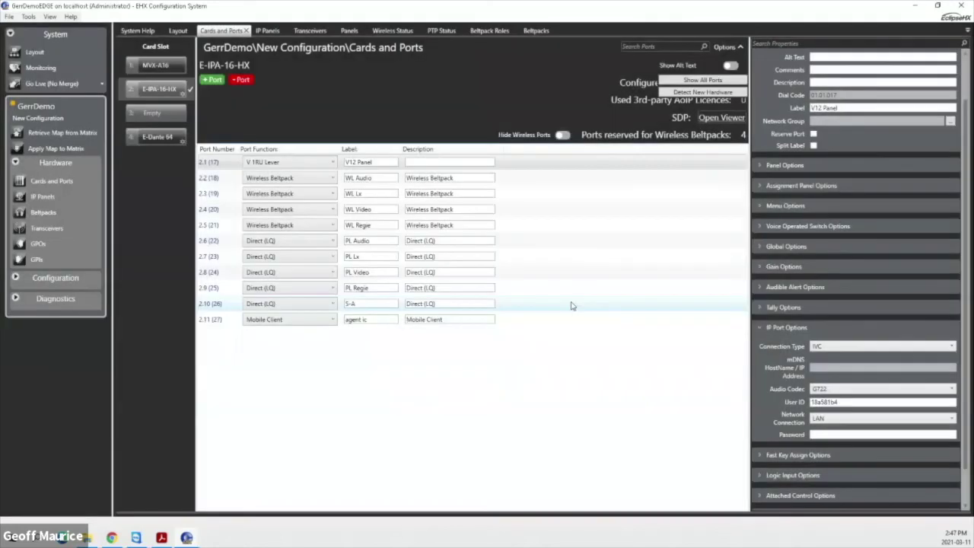
Step: Show the E-Dante 64 card's ports and review the available port functions for port 4.1
left_click(164, 138)
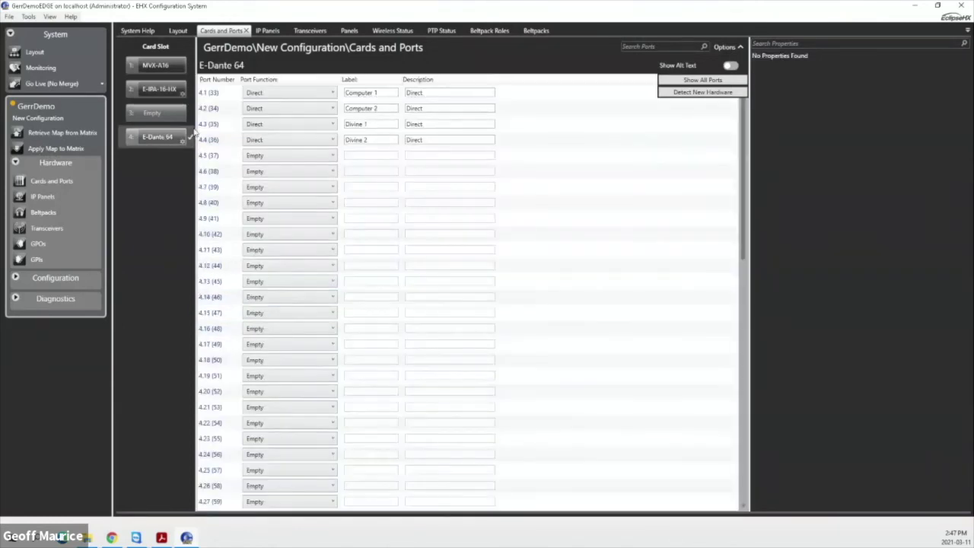
left_click(253, 94)
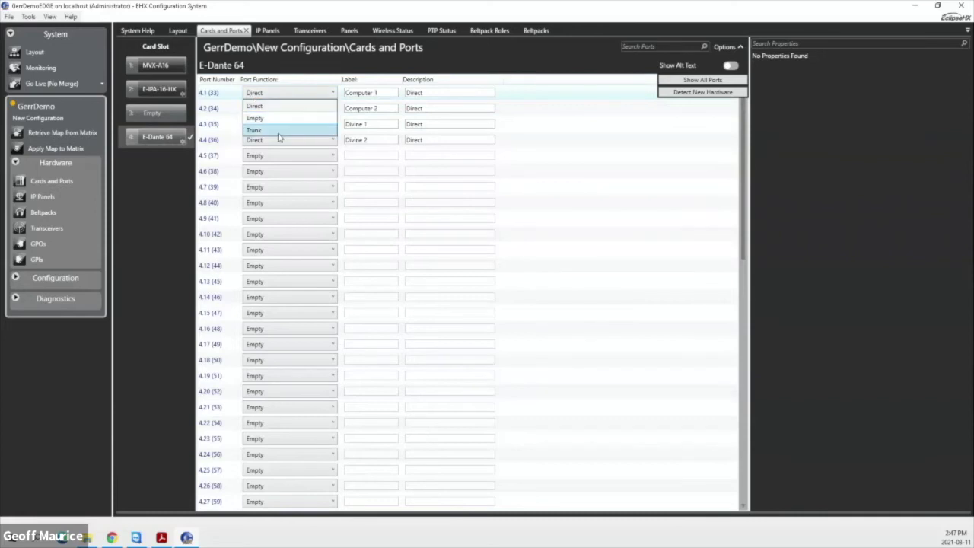
left_click(280, 107)
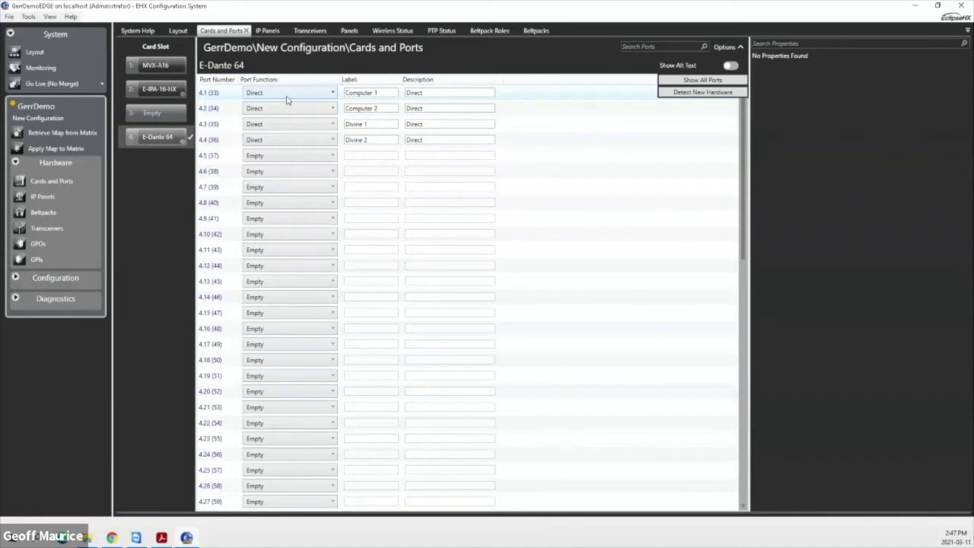
Step: Try the Trunk function on the E-Dante 64 card's port 4.1, and set the port's function to Empty
left_click(287, 100)
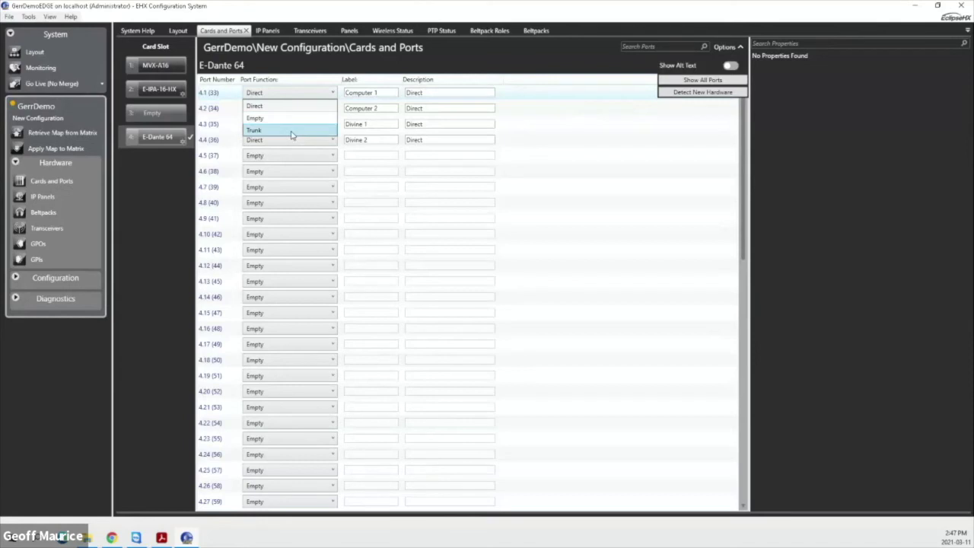
left_click(292, 131)
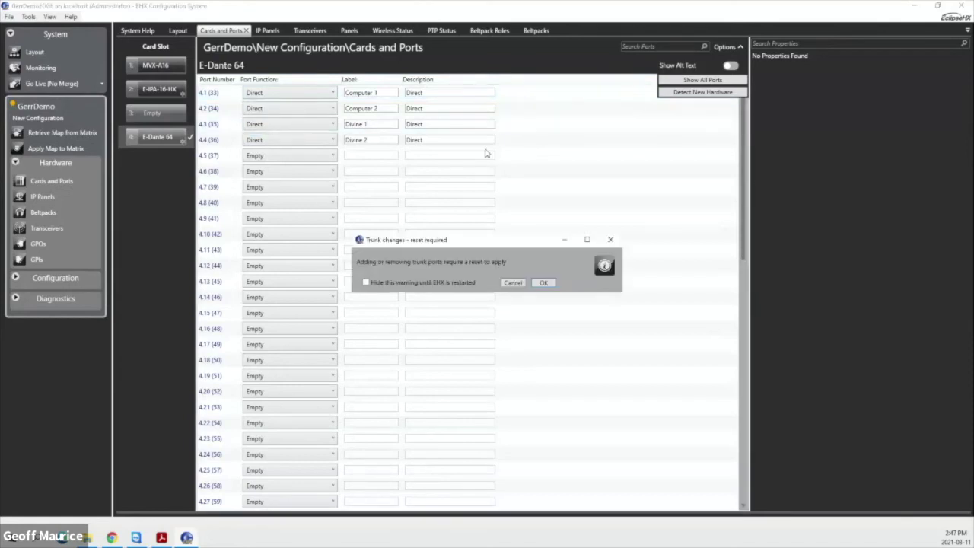
left_click(512, 283)
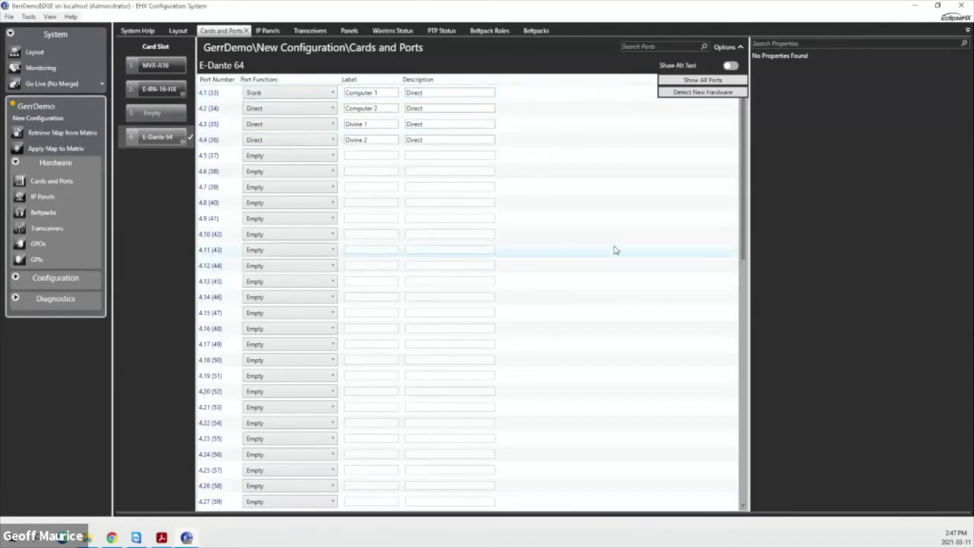
left_click(315, 93)
left_click(307, 119)
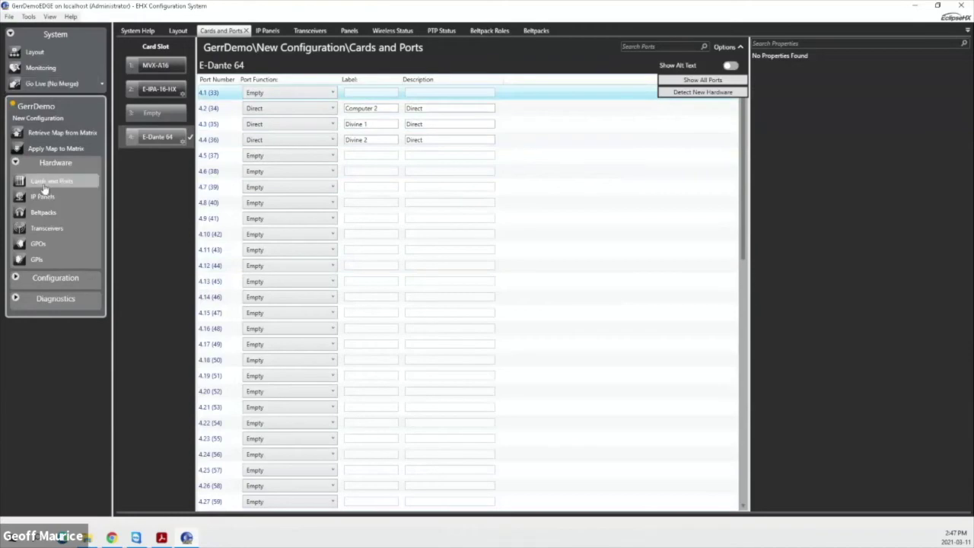
Step: Open the IP Panels page and review the E-IPA card's port assignments and the discovered V-Series 1RU Lever panel
left_click(61, 199)
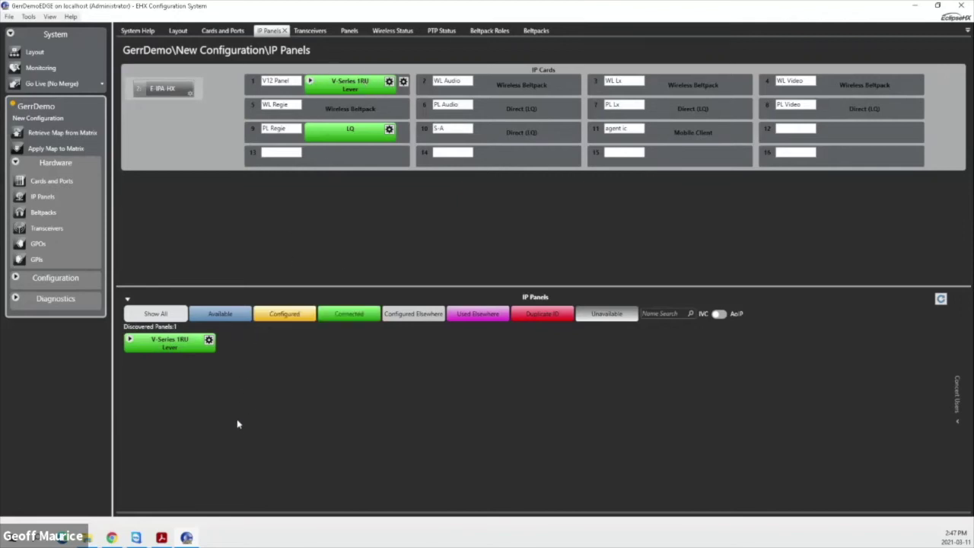
left_click_drag(168, 347, 190, 348)
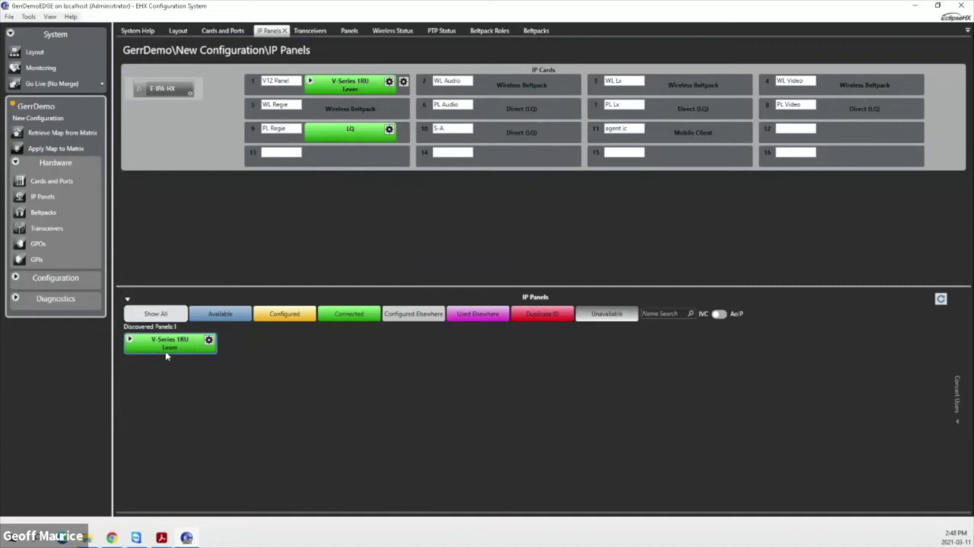
mouse_move(167, 355)
left_mouse_down()
mouse_move(242, 362)
mouse_move(173, 368)
mouse_move(399, 340)
mouse_move(473, 190)
mouse_move(513, 76)
mouse_move(513, 95)
mouse_move(394, 225)
mouse_move(189, 354)
mouse_move(175, 348)
left_mouse_up()
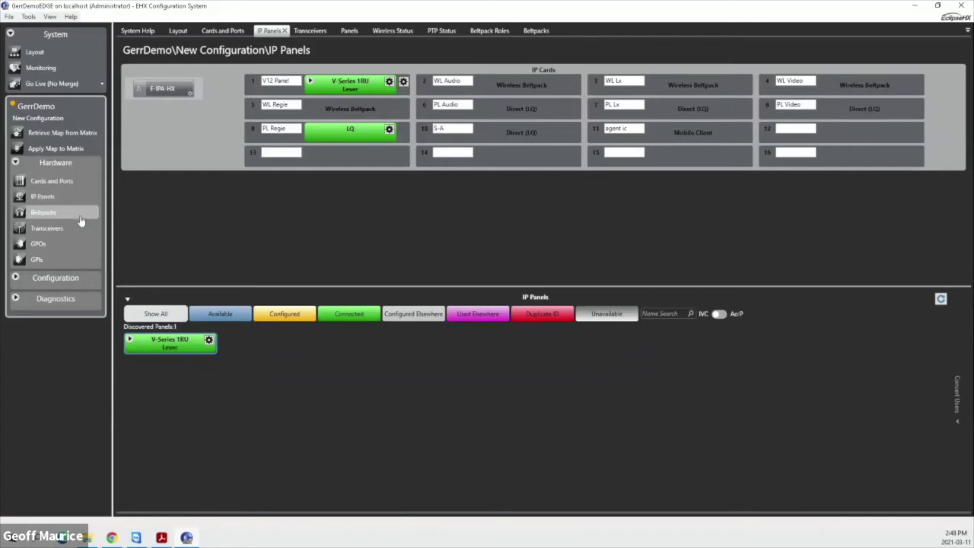
Step: Open the Transceivers page and compare the properties of the IPT transceiver, TCVR 2 and TCVR 1
left_click(47, 228)
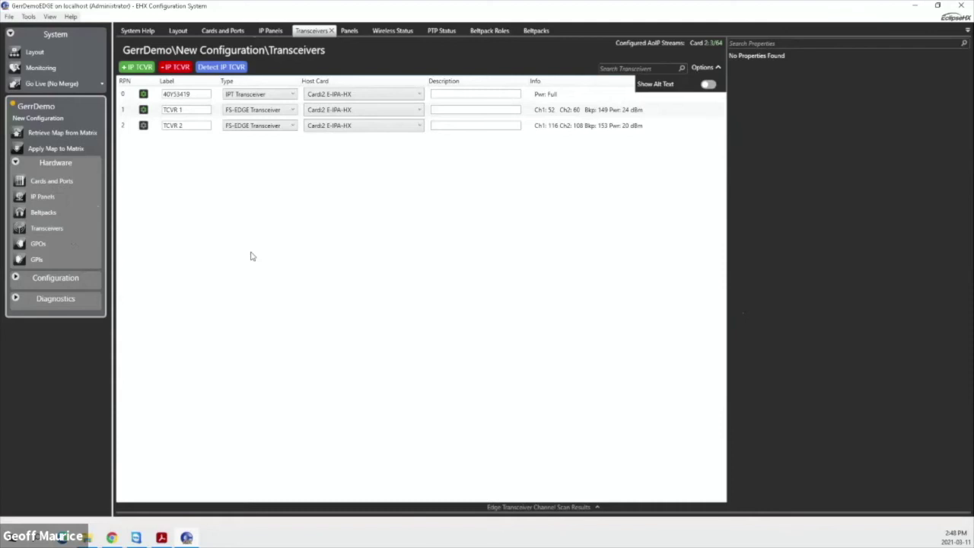
left_click(126, 98)
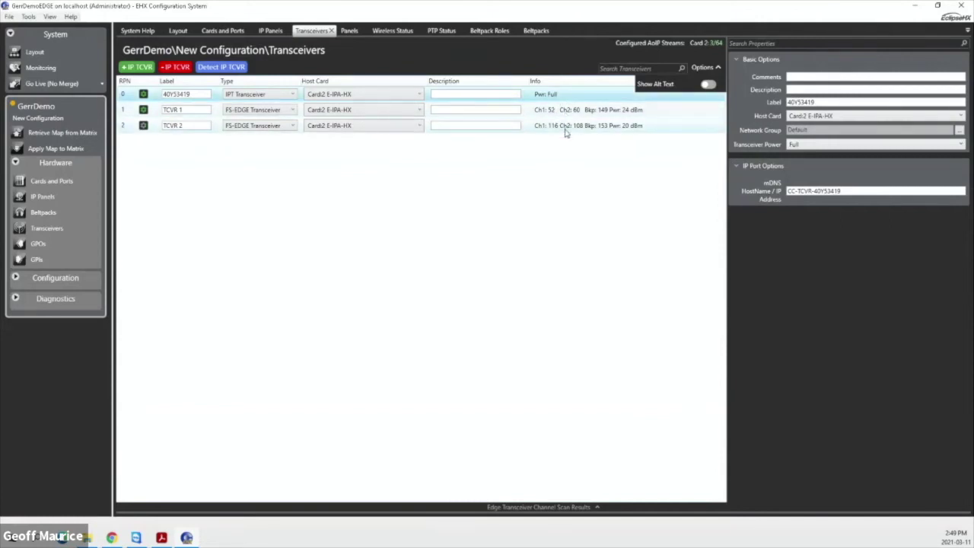
left_click(566, 133)
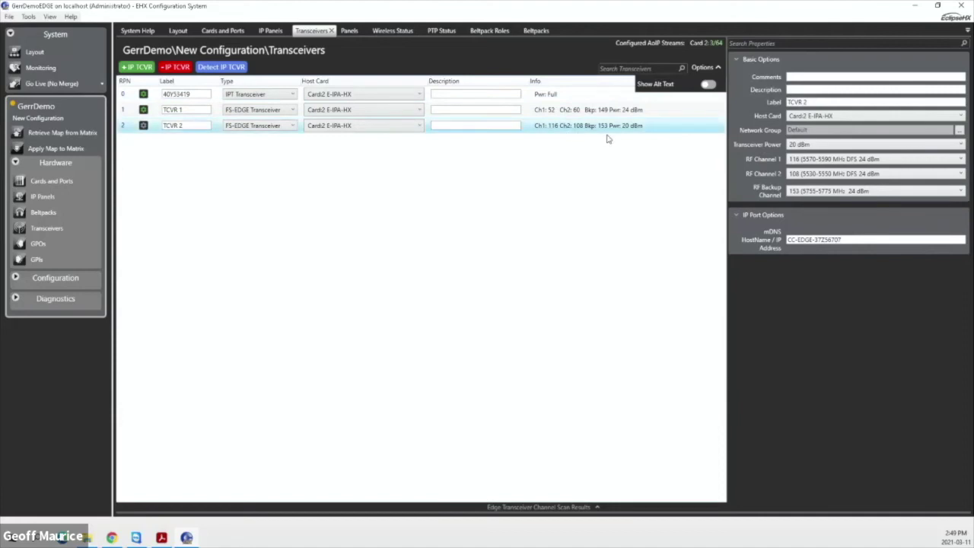
left_click(599, 111)
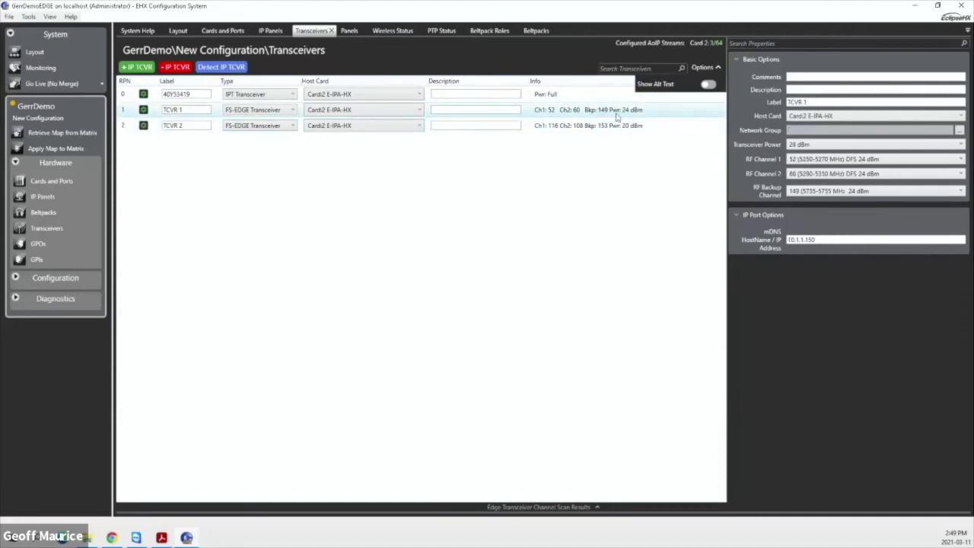
Step: Review the transceiver power and RF Channel 1 choices for TCVR 1, along with its backup channel setting
left_click(797, 144)
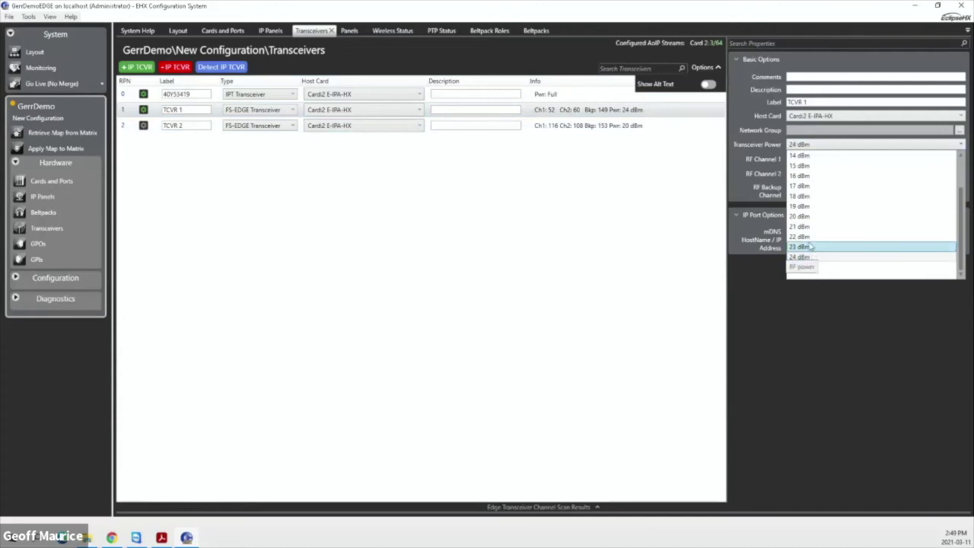
left_click(755, 138)
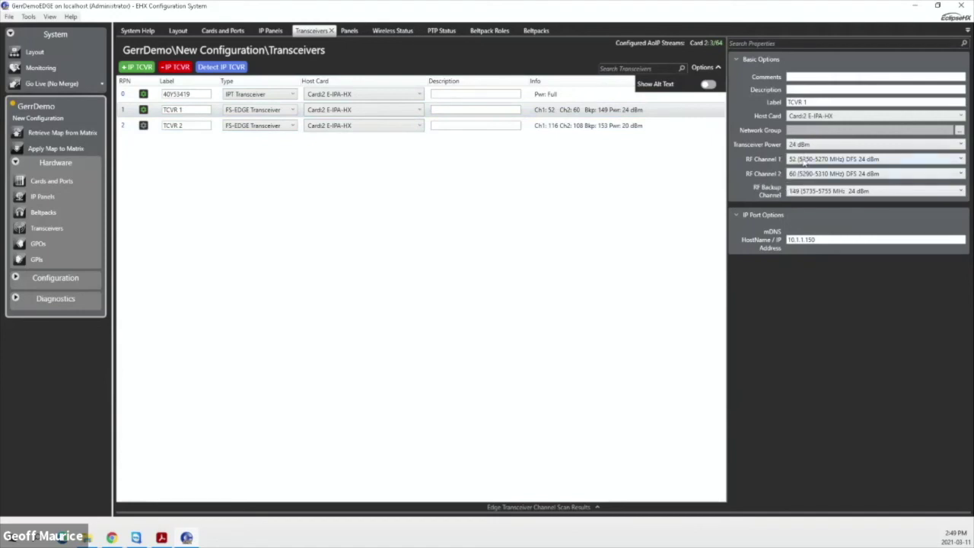
left_click(805, 159)
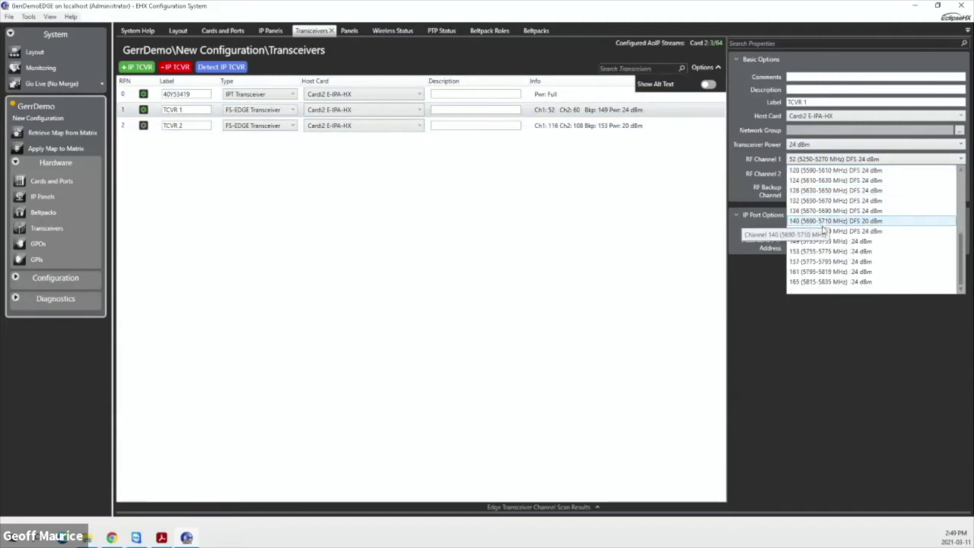
scroll(898, 258, "down", 3)
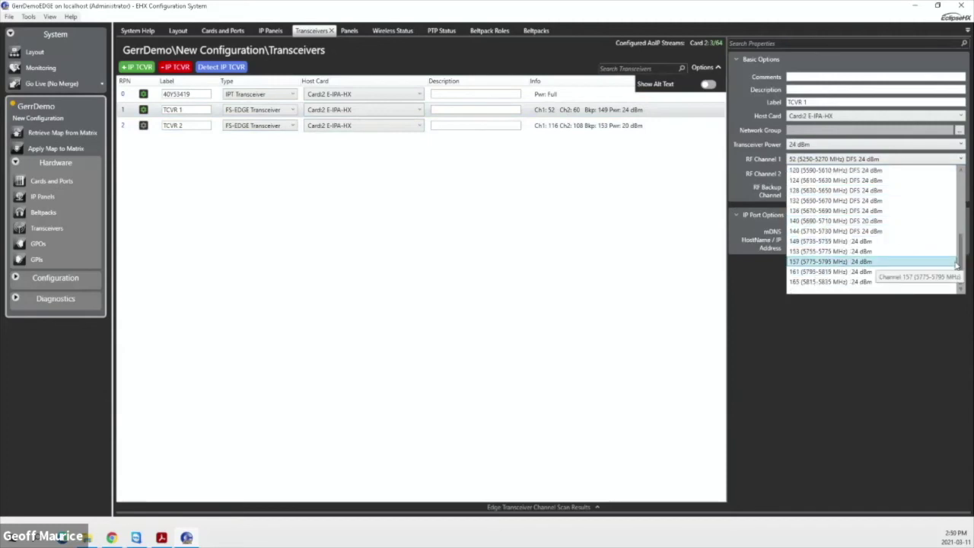
left_click(961, 239)
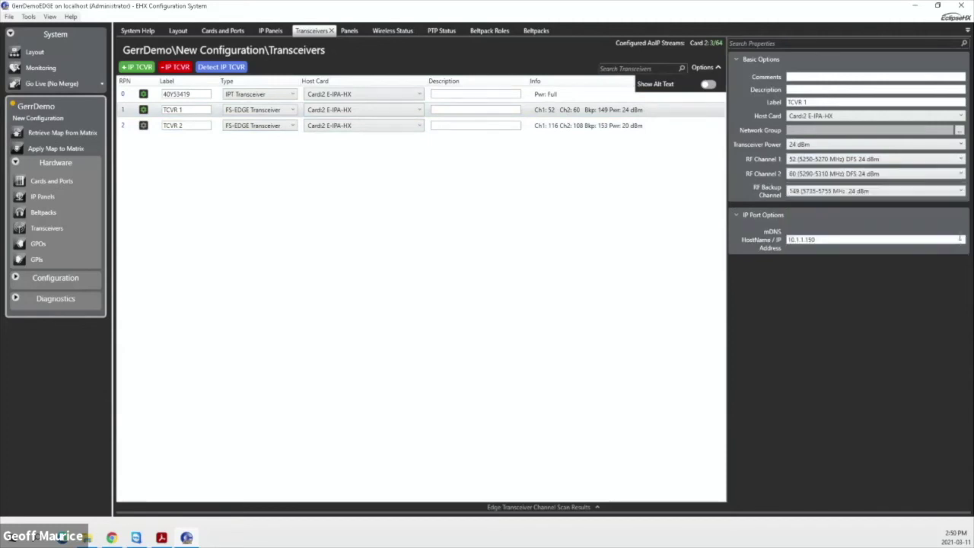
left_click(881, 159)
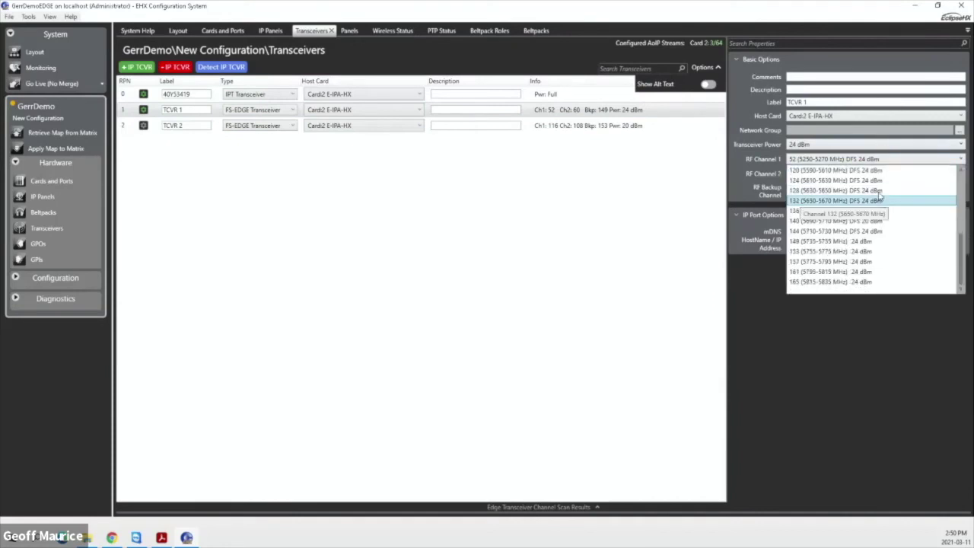
left_click(872, 158)
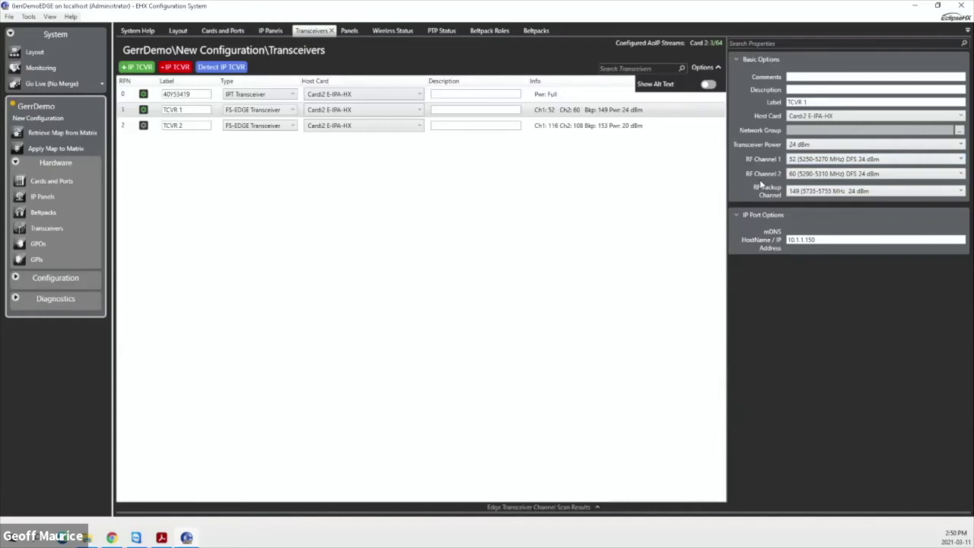
mouse_move(758, 187)
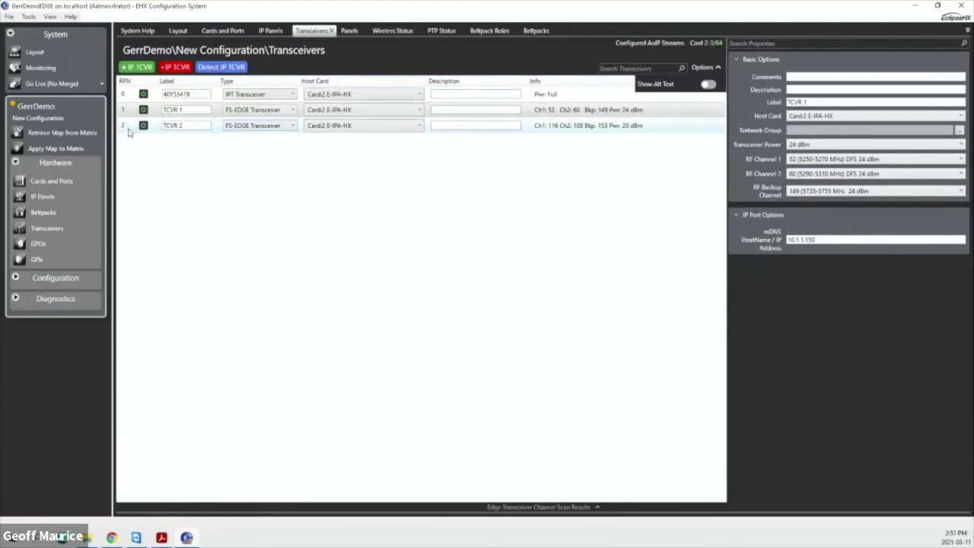
Step: Detect the IP transceivers and review the discovered AoIP devices, closing the device list without changes
left_click(220, 67)
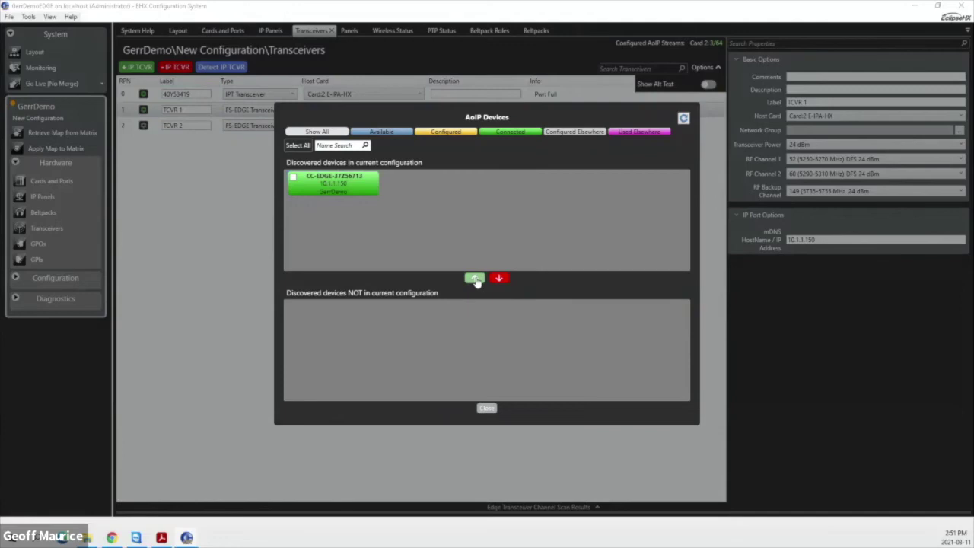
left_click(483, 411)
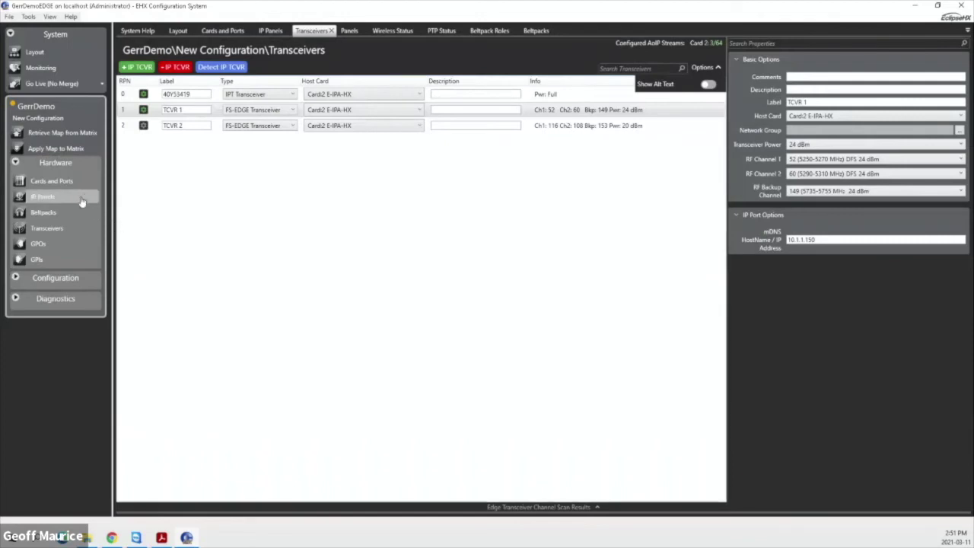
Step: Apply the GerrDemo configuration map to the matrix without merging, and close the apply dialog
left_click(16, 165)
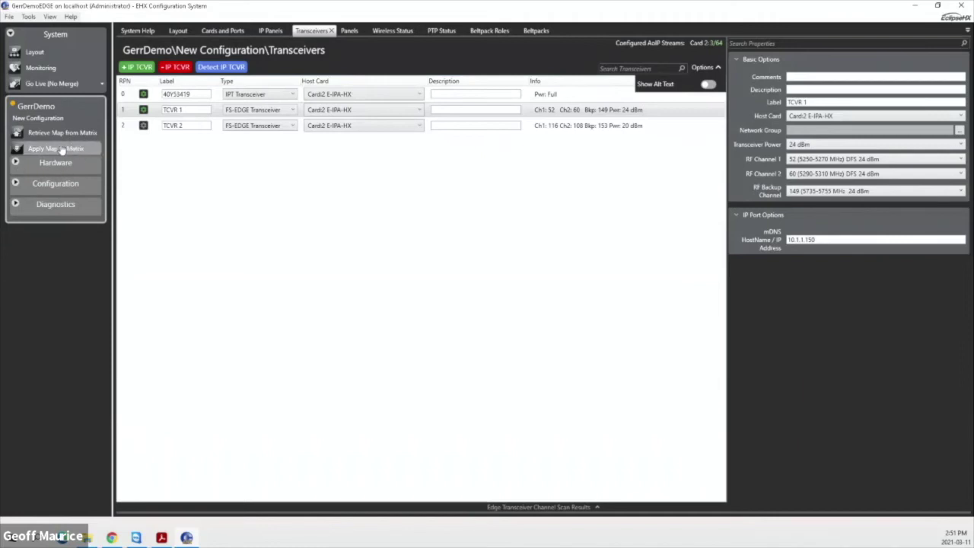
left_click(56, 148)
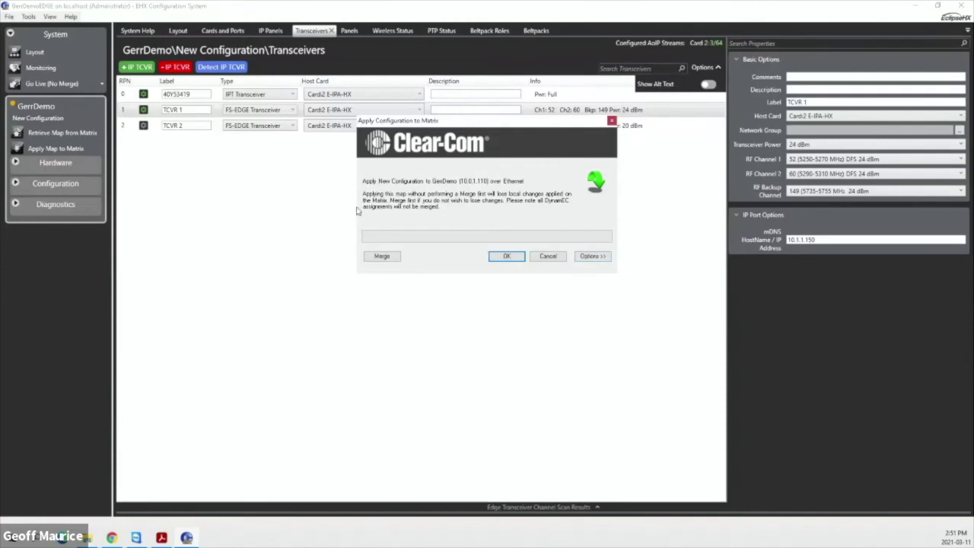
left_click(508, 257)
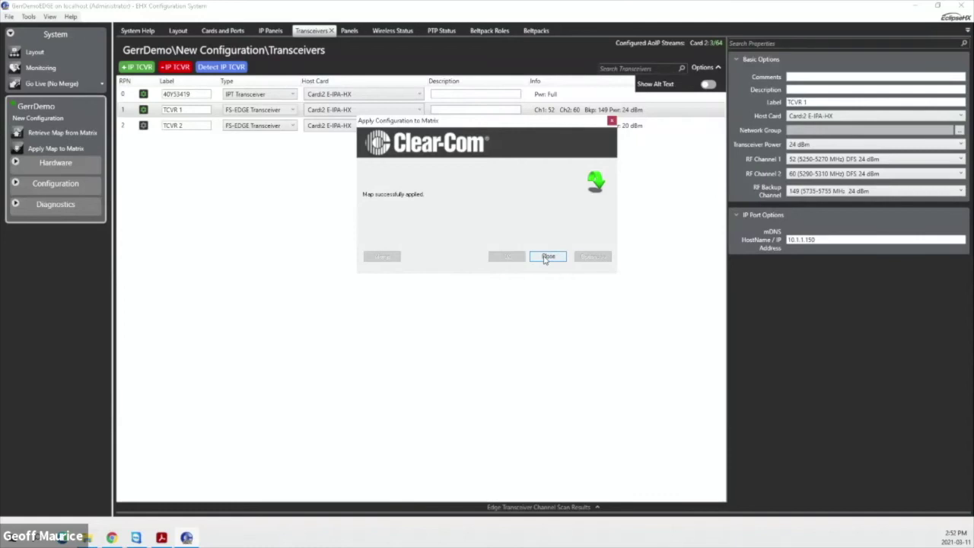
left_click(548, 257)
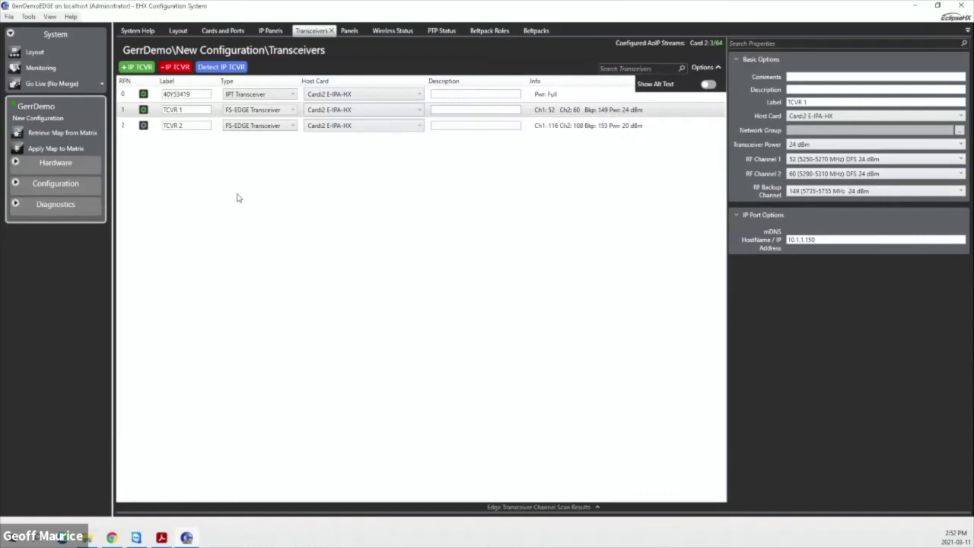
Step: Open the Panels configuration and display the key layout of the WL Audio FreeSpeak Edge beltpack role (601)
left_click(15, 183)
left_click(64, 205)
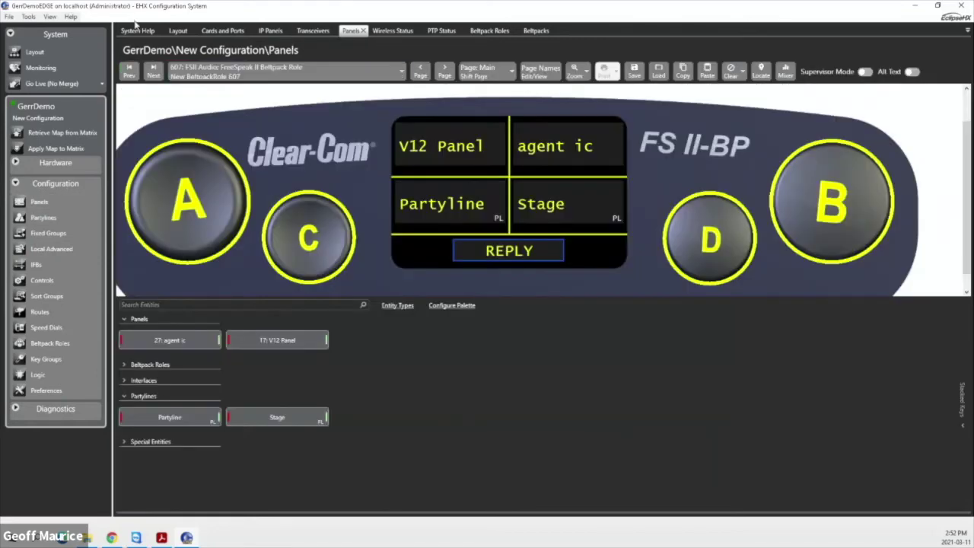
left_click(221, 79)
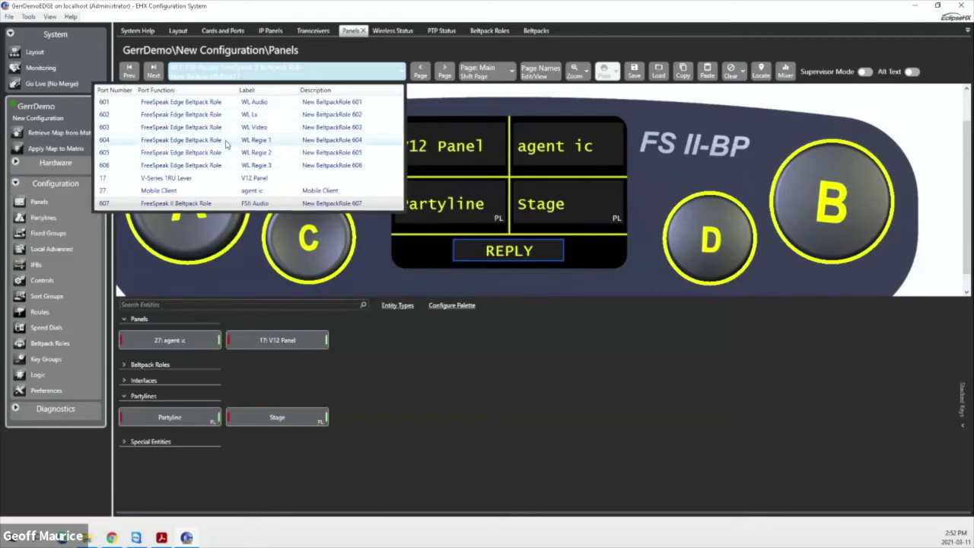
left_click(219, 102)
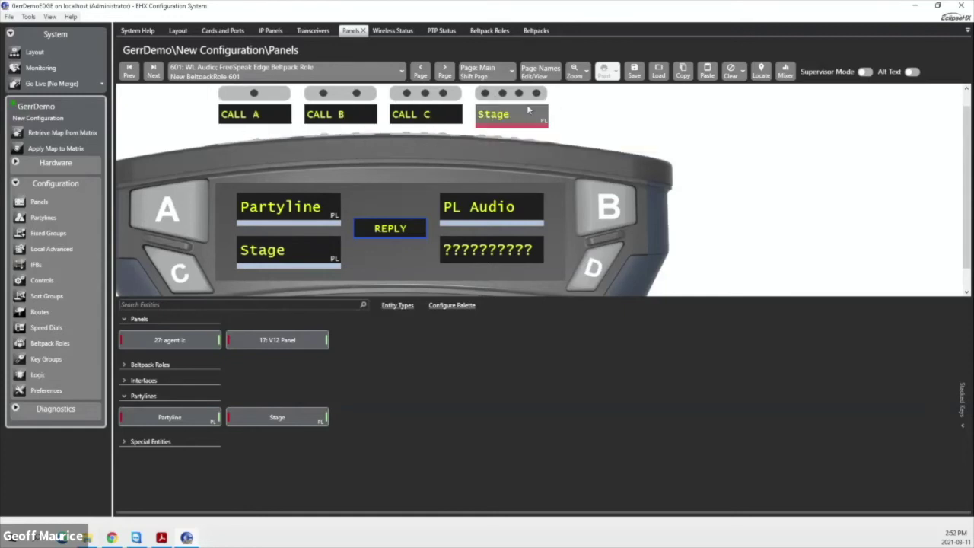
mouse_move(531, 111)
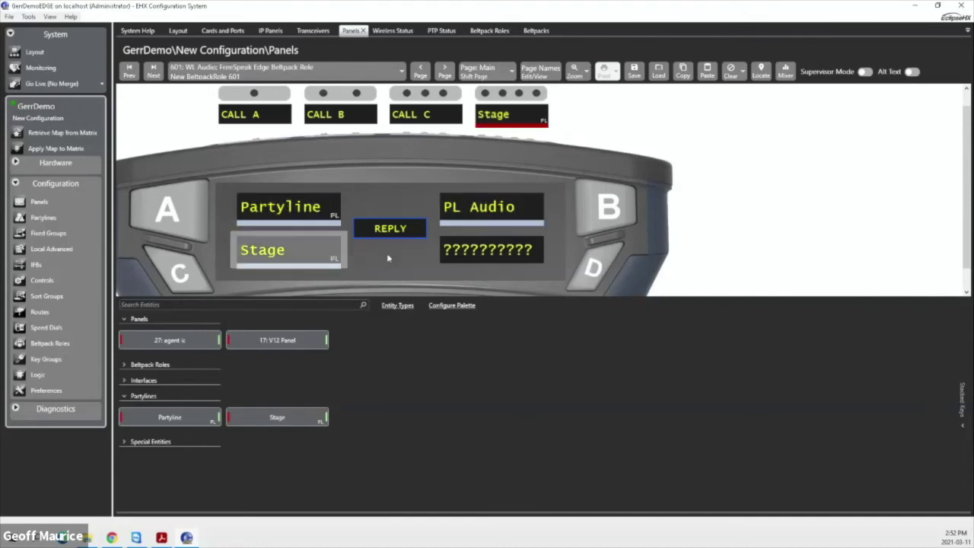
mouse_move(387, 238)
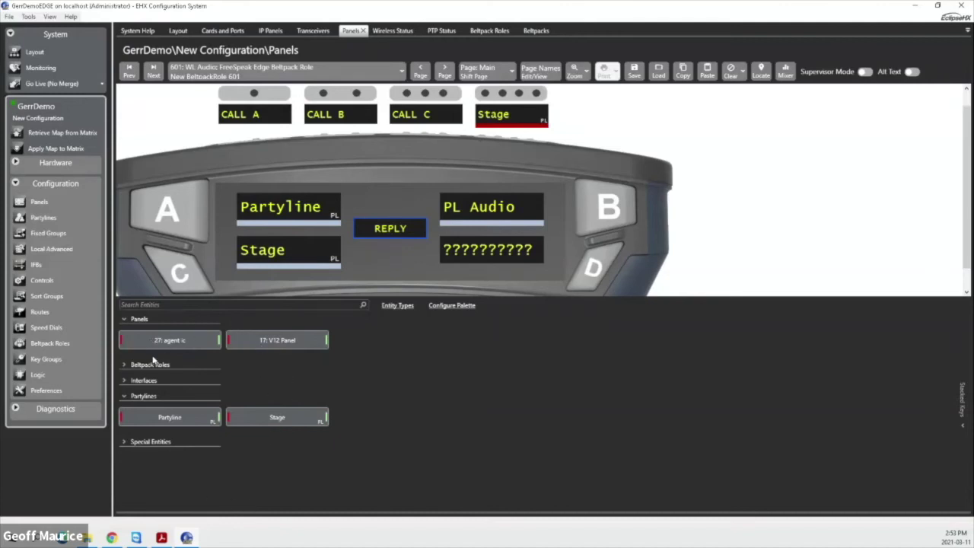
Step: Assign agent ic as a listen key to key D of the WL Audio role (601) and review its activation options
left_click_drag(163, 343, 470, 262)
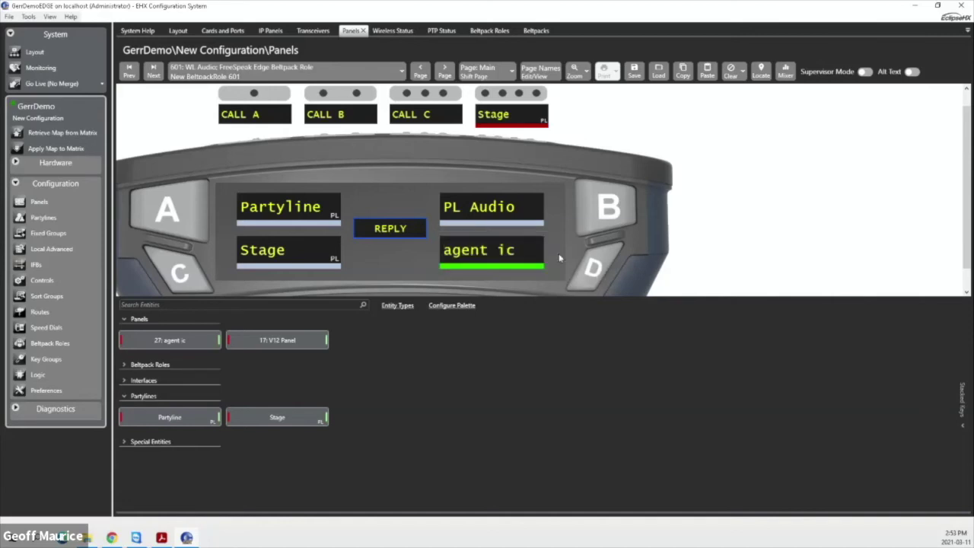
right_click(471, 255)
mouse_move(482, 261)
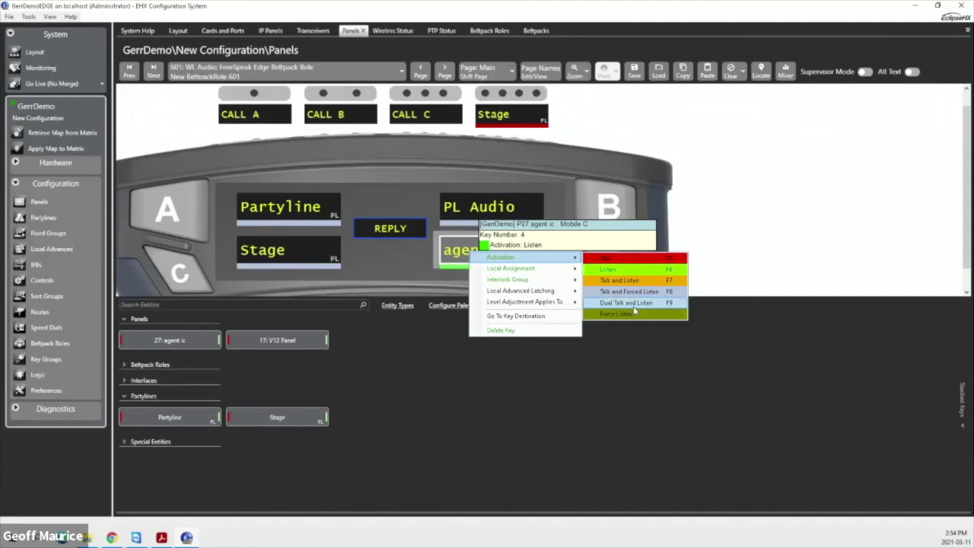
left_click(412, 265)
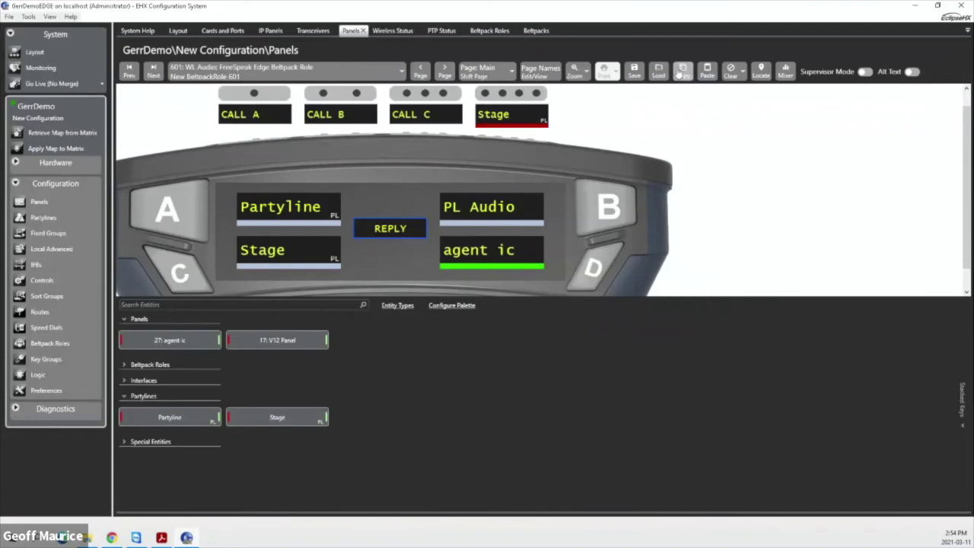
Step: Copy the WL Audio role's key layout onto the WL Lx FreeSpeak Edge beltpack role (602)
left_click(152, 73)
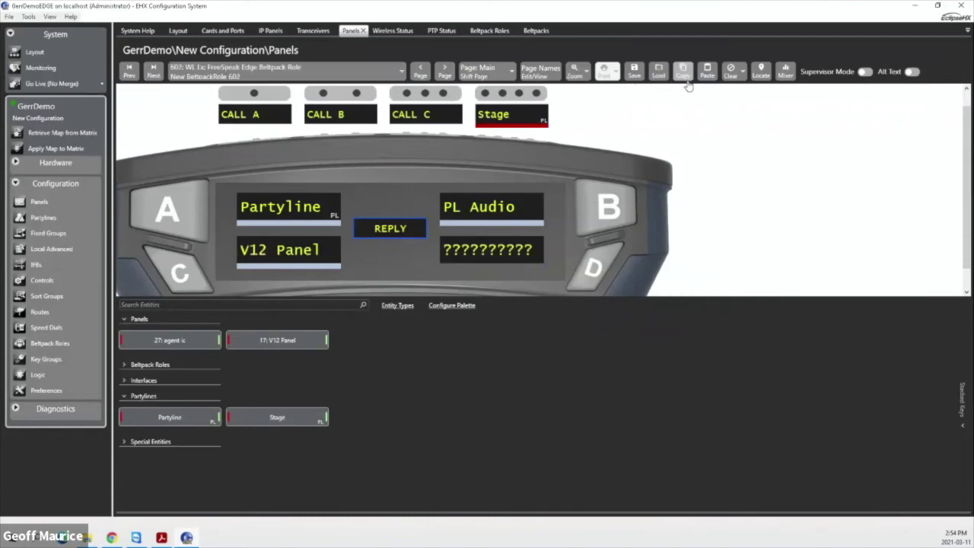
left_click(707, 72)
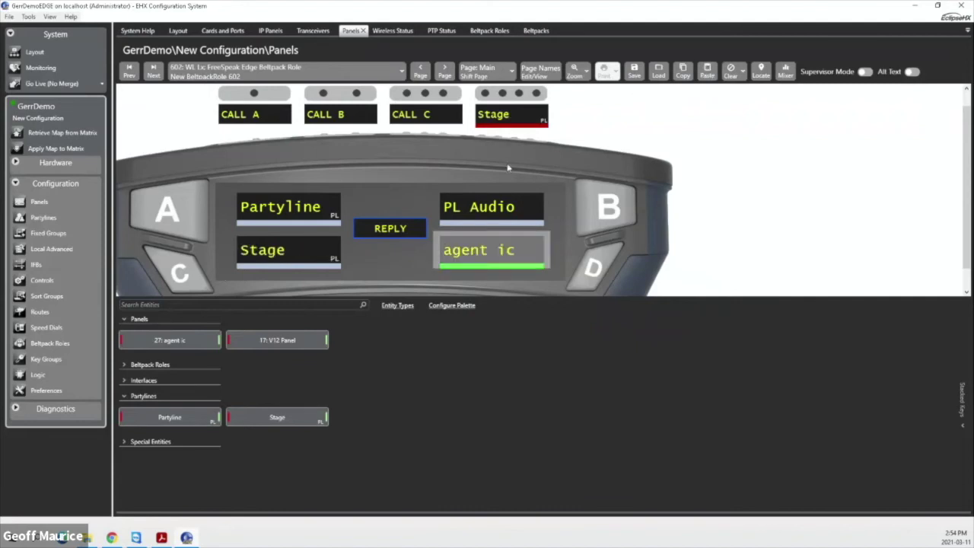
Step: Display the V12 Panel (17) and assign agent ic to both halves of the empty key above CLEAR and REPLY
left_click(314, 73)
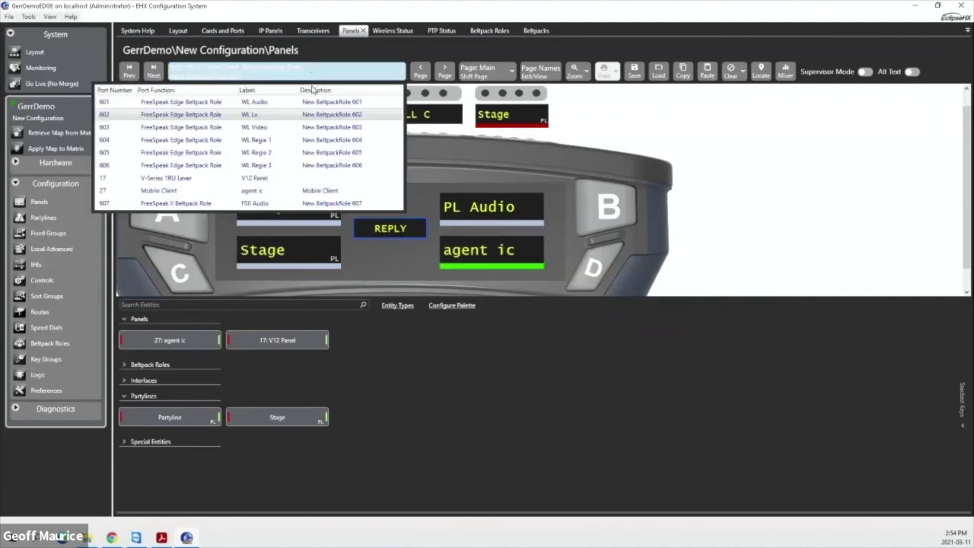
left_click(274, 178)
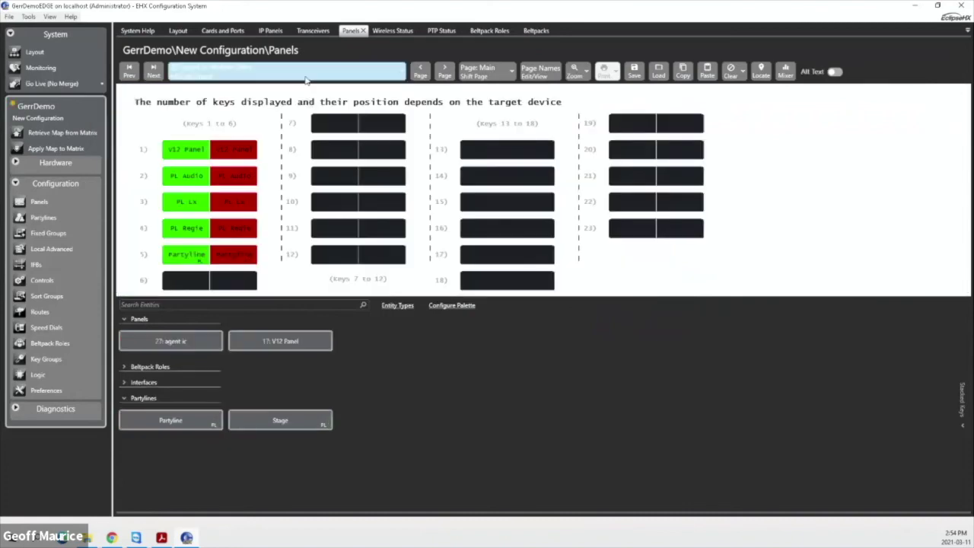
left_click(289, 73)
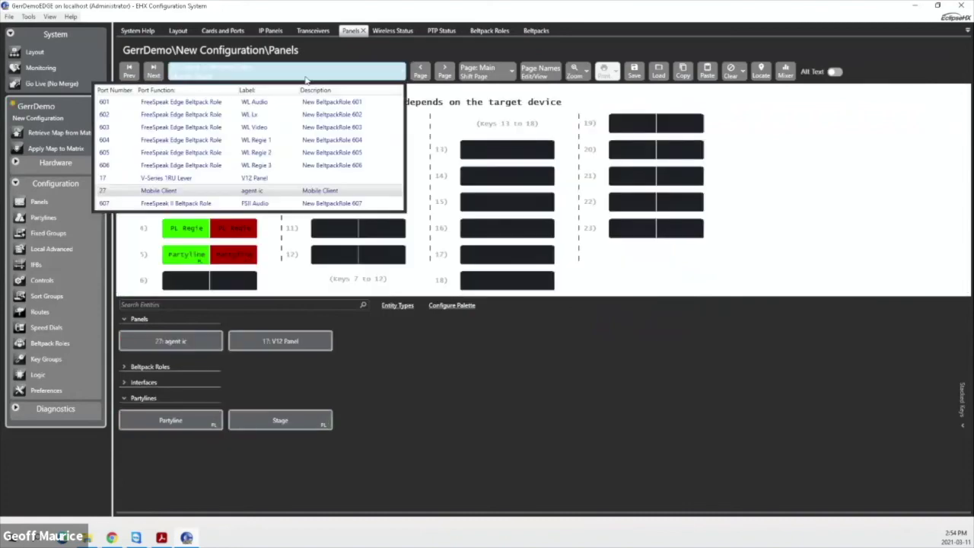
left_click(273, 179)
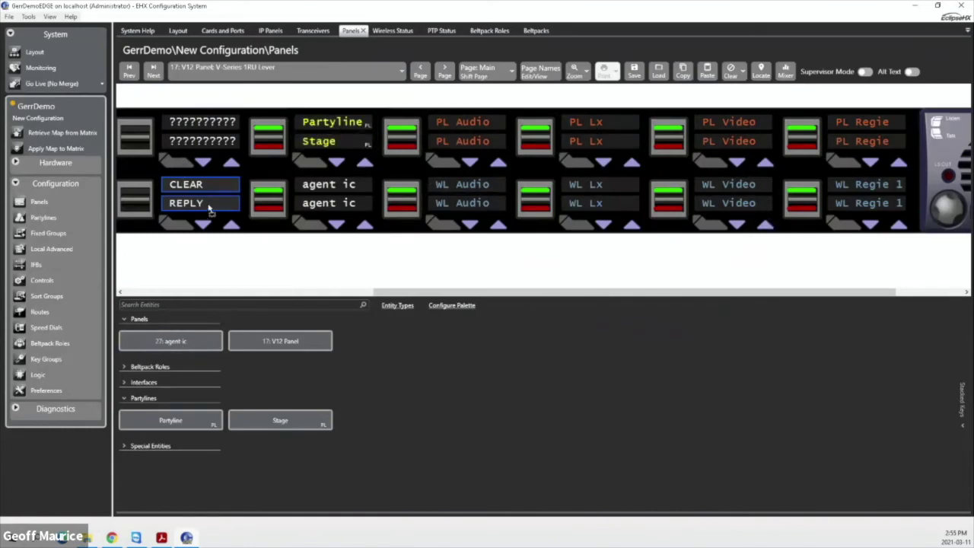
left_click(196, 131)
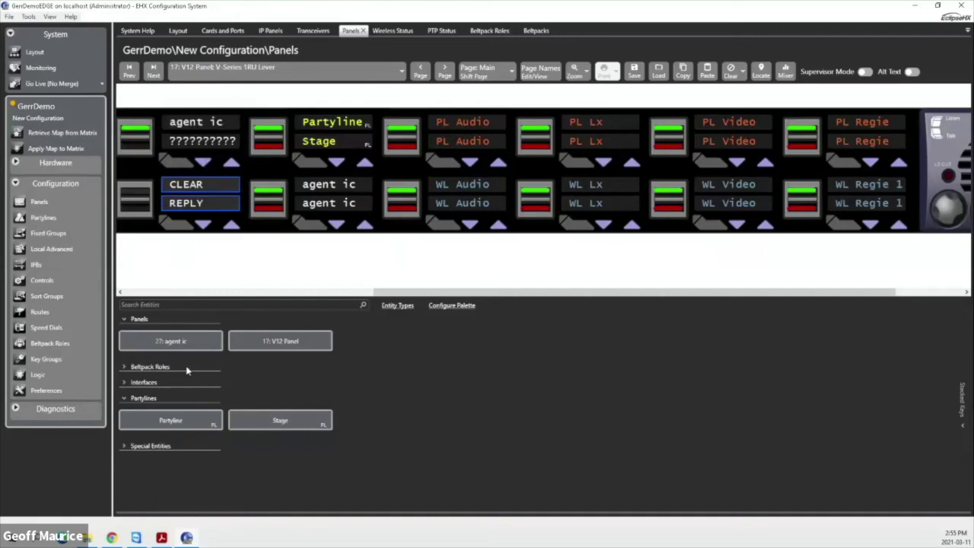
left_click(211, 144)
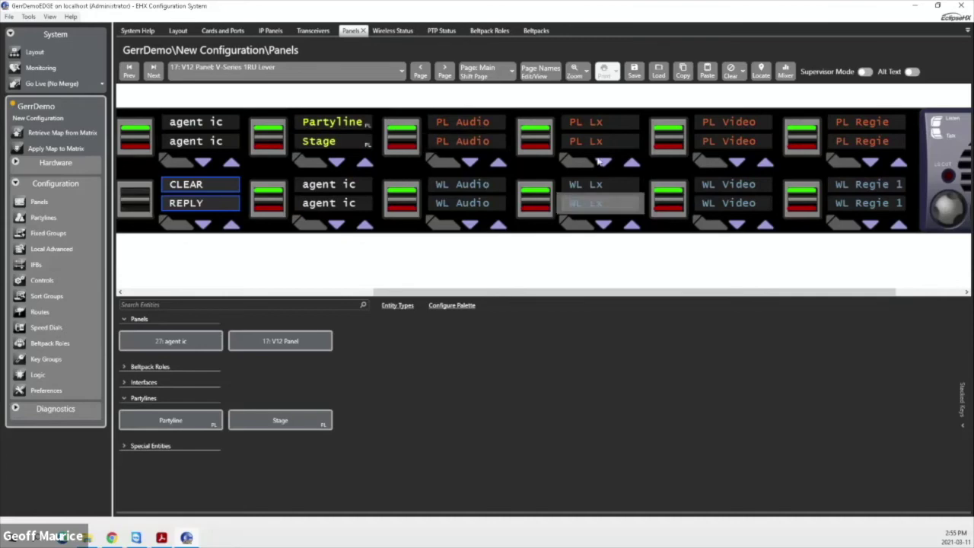
Step: Review the V12 Panel's available shift pages and their key assignments, staying on the Main page
left_click(511, 72)
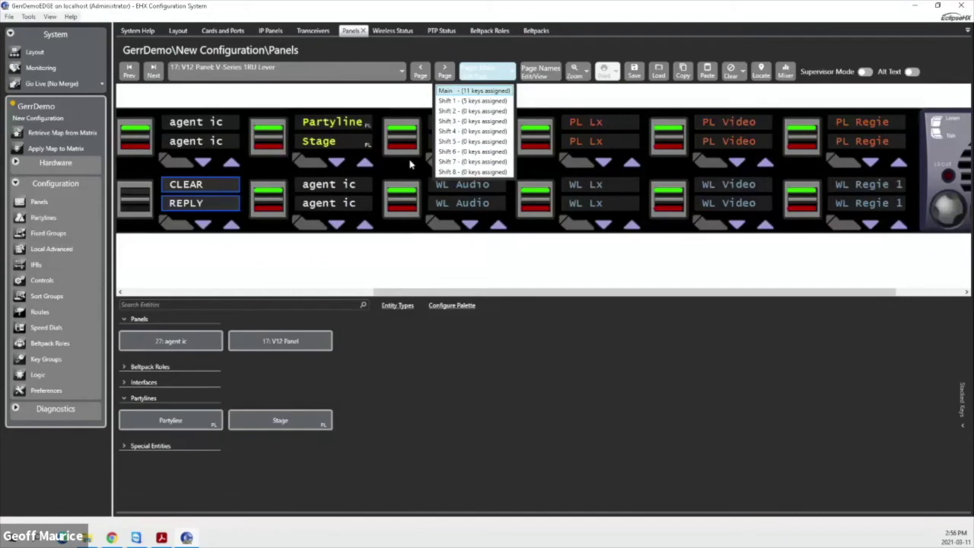
left_click(444, 263)
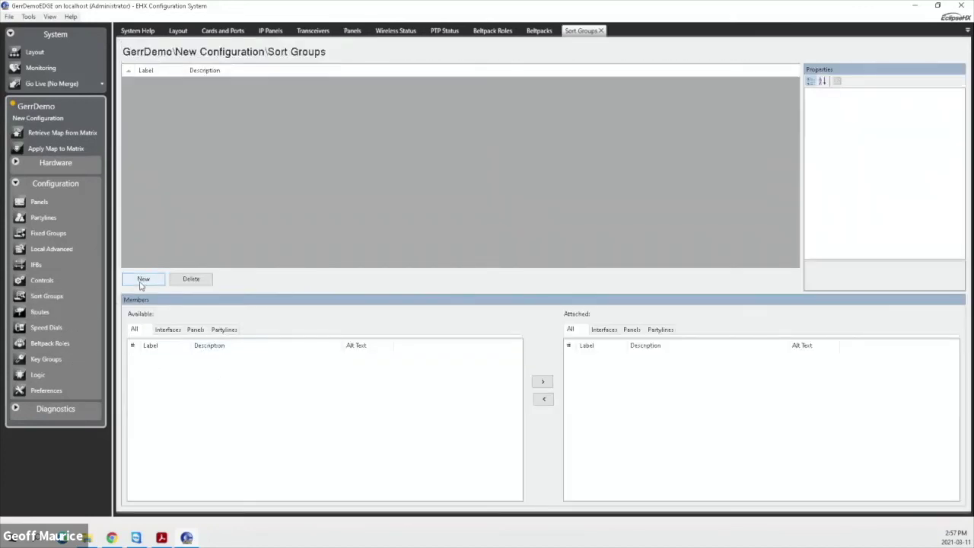
Step: Create a new sort group and list the available interfaces as candidates for its members
left_click(142, 280)
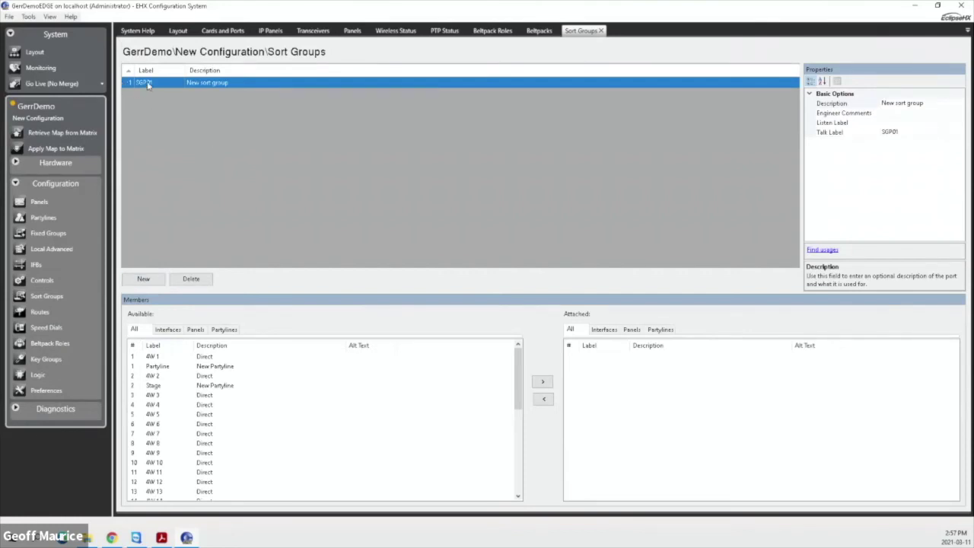
mouse_move(515, 376)
left_mouse_down()
mouse_move(529, 499)
mouse_move(520, 379)
left_mouse_up()
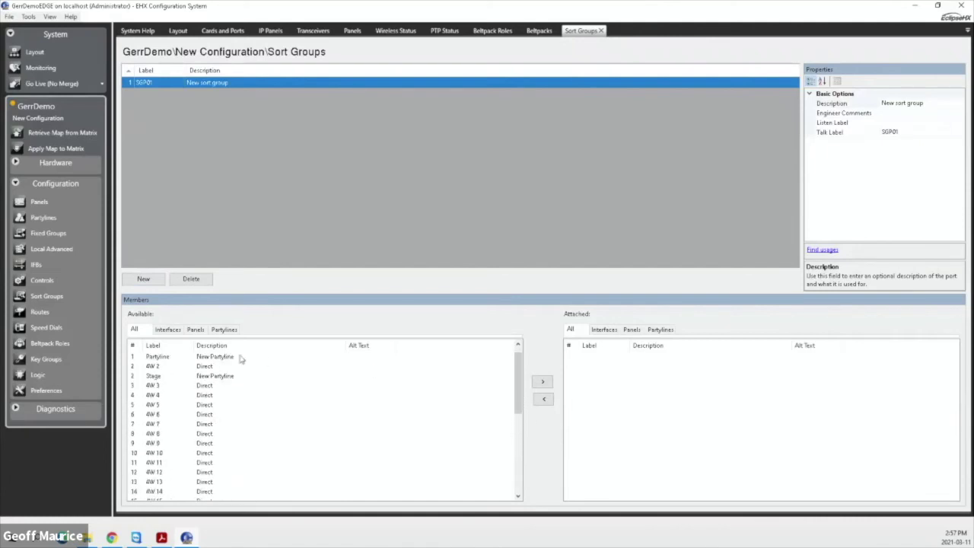
left_click(174, 329)
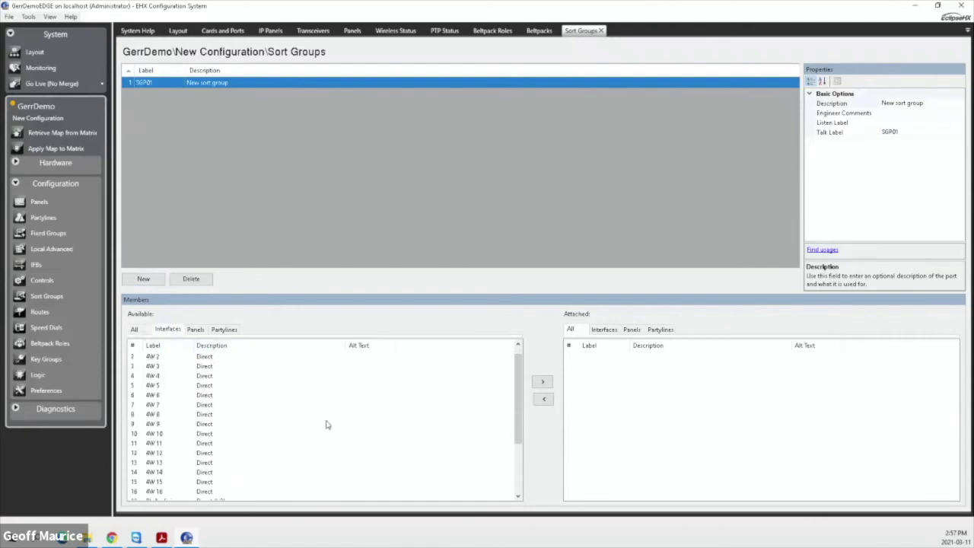
left_click(162, 358)
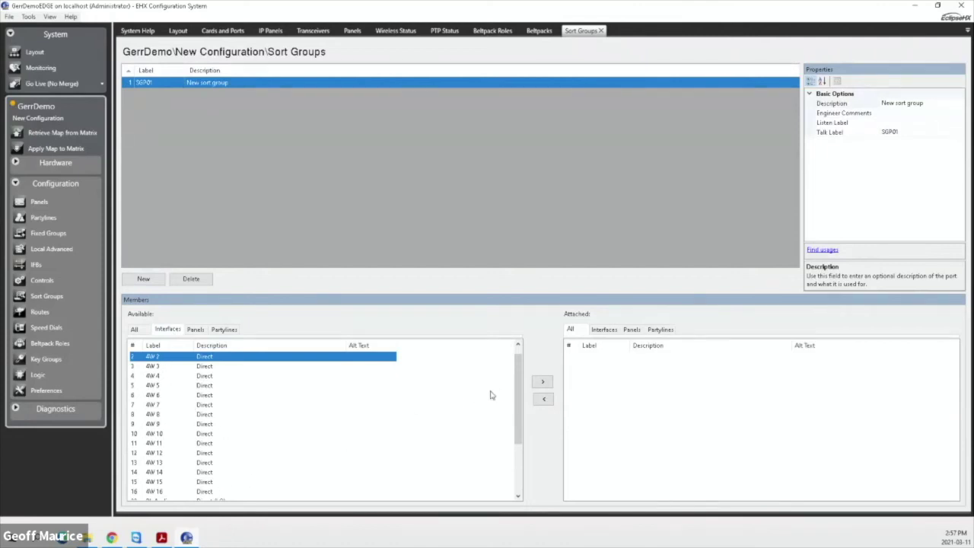
left_click_drag(516, 376, 527, 427)
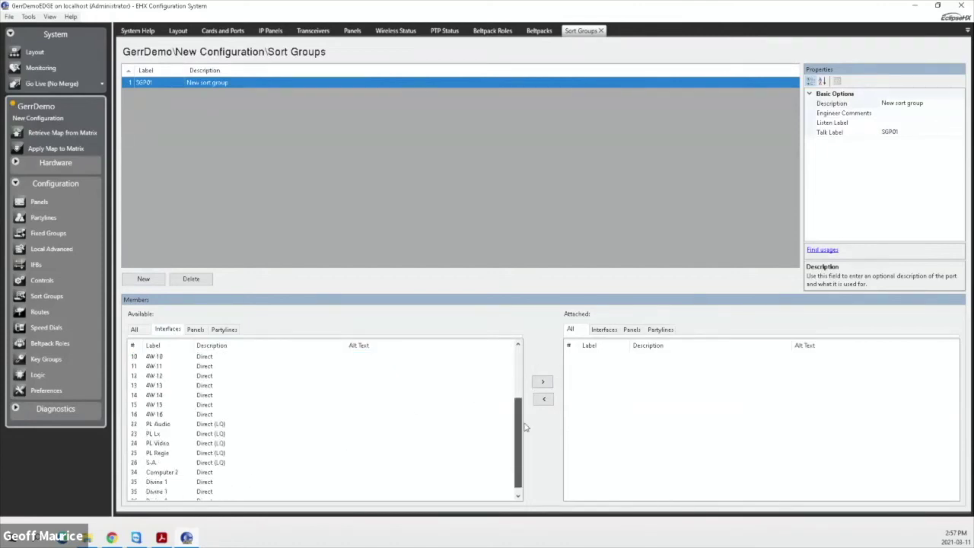
left_click(188, 414)
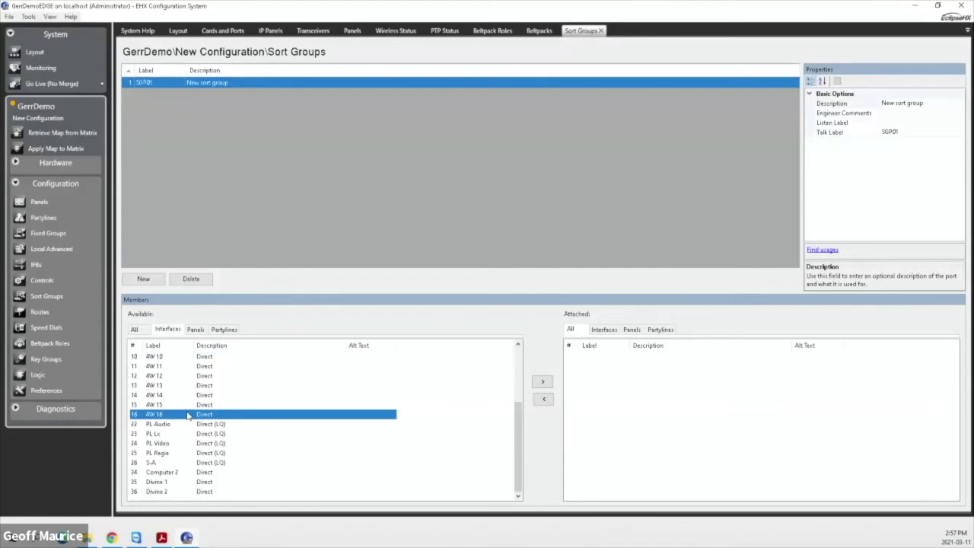
left_click(188, 376)
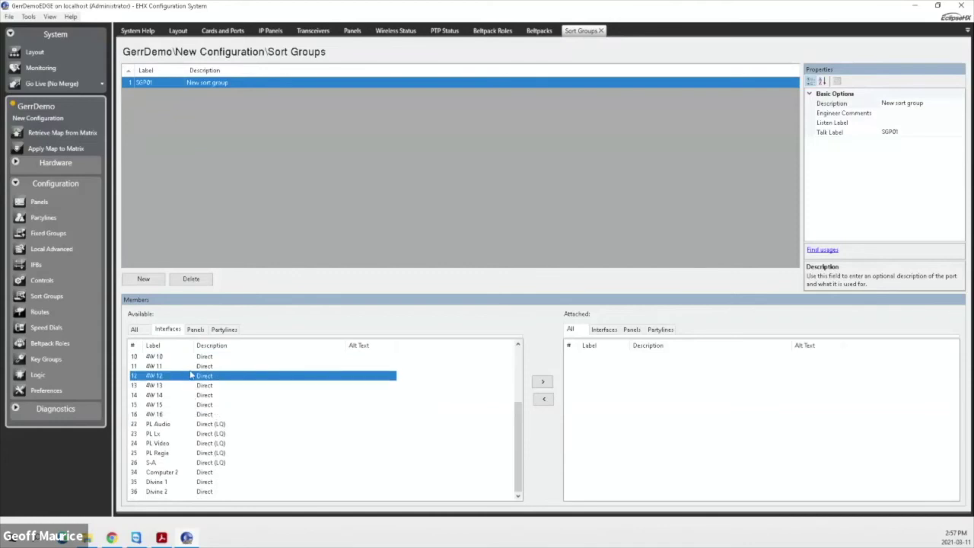
left_click(179, 356)
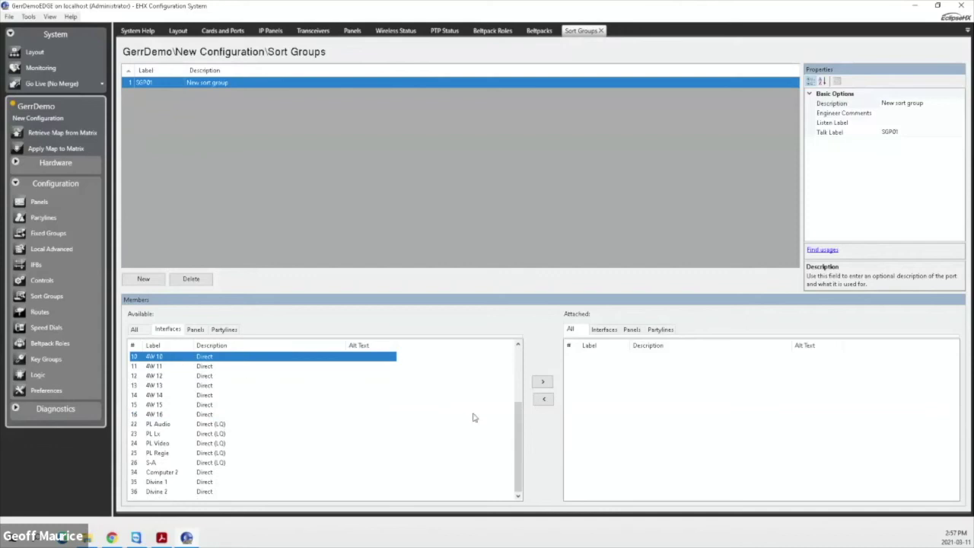
scroll(519, 444, "up", 3)
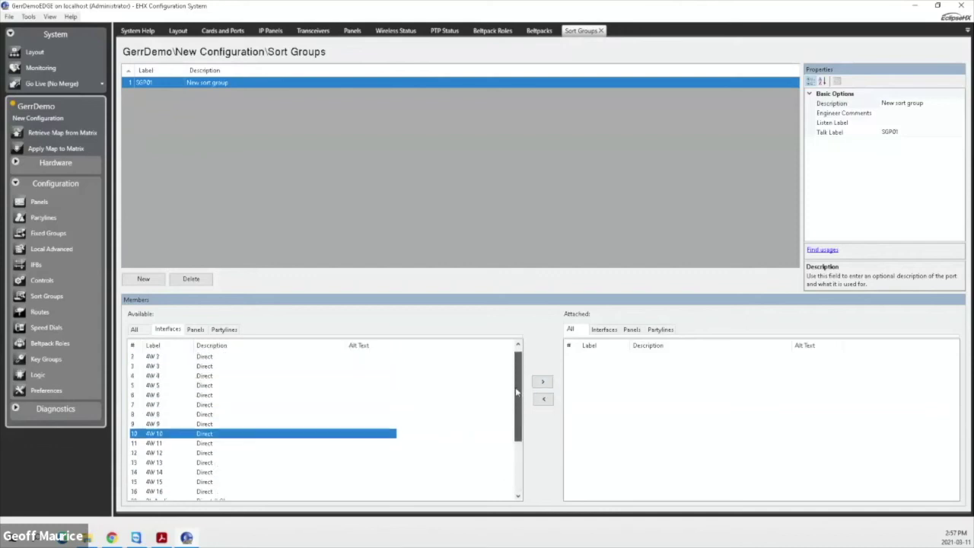
Step: Attach the interfaces 4W 1 through 4W 12 to the new sort group
double_click(230, 359)
double_click(230, 359)
double_click(229, 359)
double_click(230, 359)
double_click(230, 360)
double_click(230, 360)
double_click(230, 359)
double_click(230, 360)
double_click(230, 360)
double_click(230, 360)
double_click(230, 359)
double_click(229, 359)
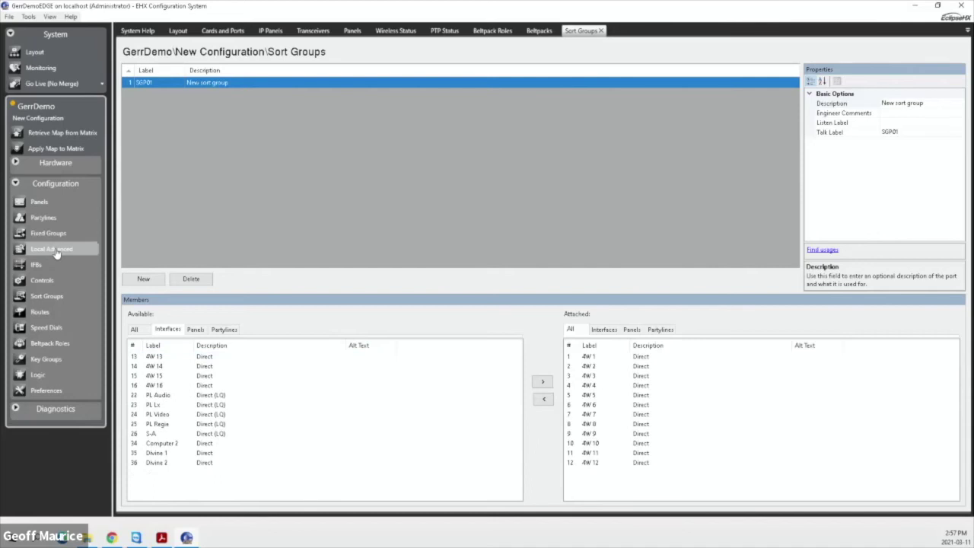
Step: Rename the sort group's label to 4Ws
left_click(146, 83)
double_click(146, 82)
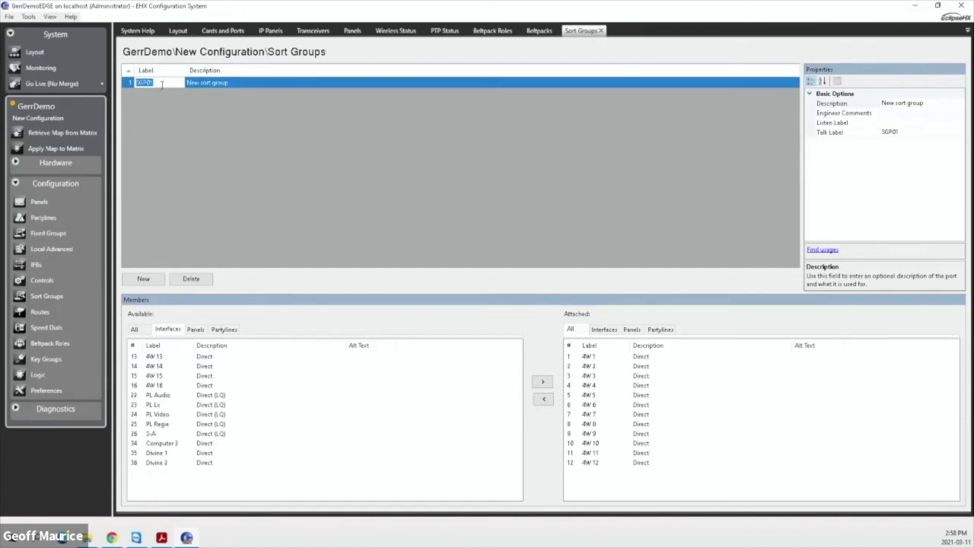
type("4Ws")
key("Return")
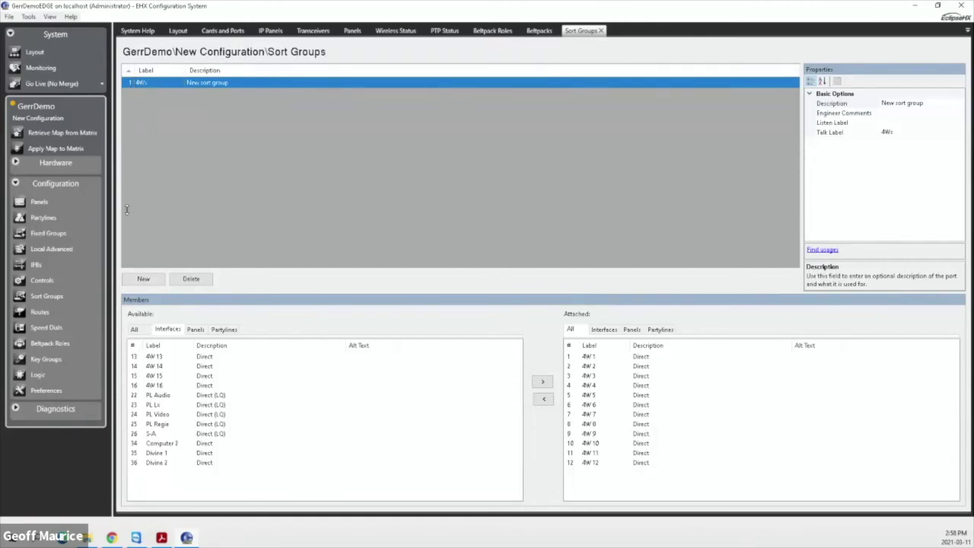
Step: Assign the 4Ws sort group to the upper half of the V12 Panel's WL Regie 1 key and acknowledge the ASSIGN key notice
left_click(62, 202)
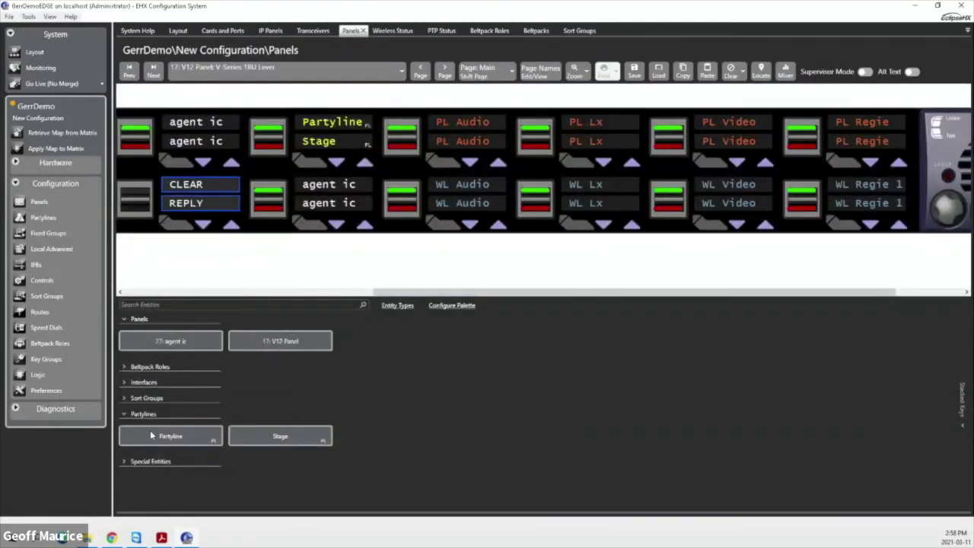
left_click(148, 404)
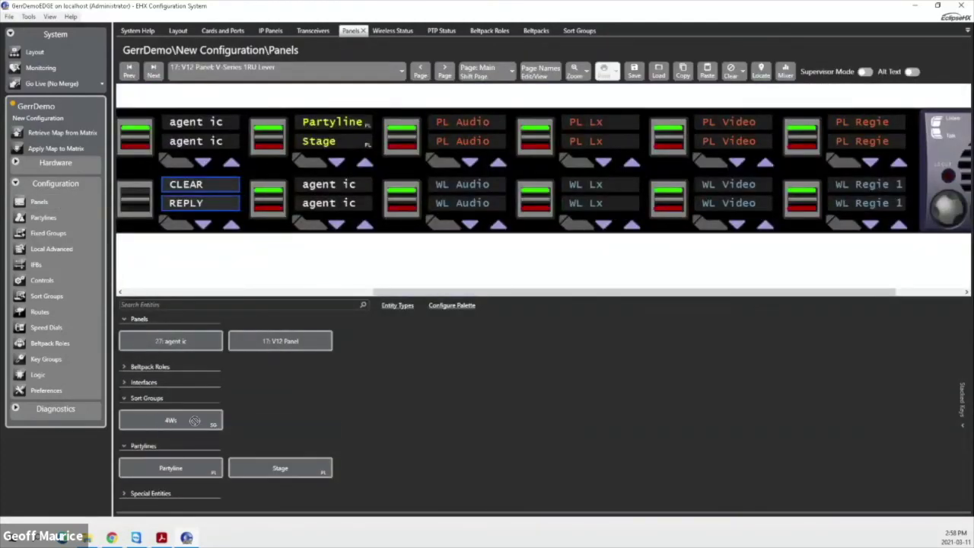
left_click_drag(839, 200, 860, 197)
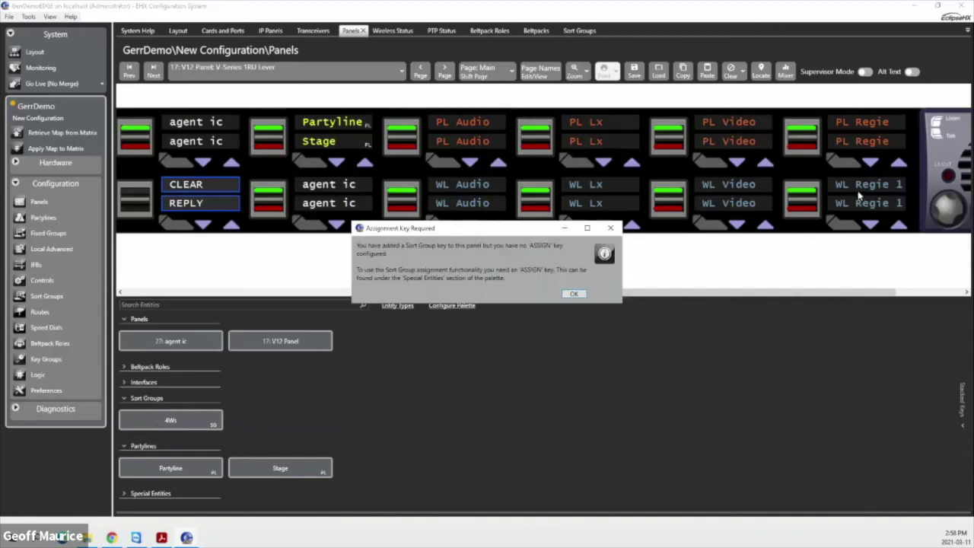
left_click(574, 295)
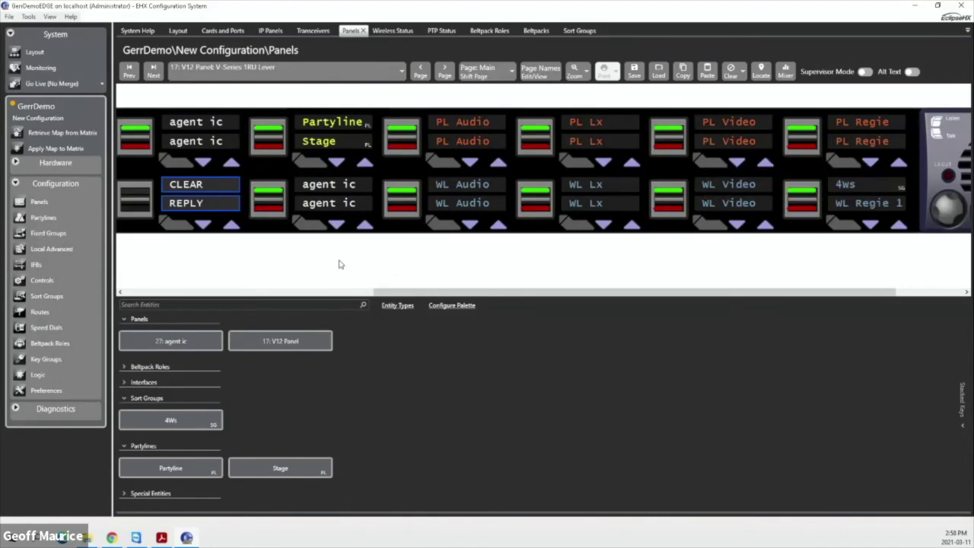
Step: Check the 4Ws group's members, then replace key D of the WL Lx beltpack role (602) with the 4Ws sort group
left_click(53, 297)
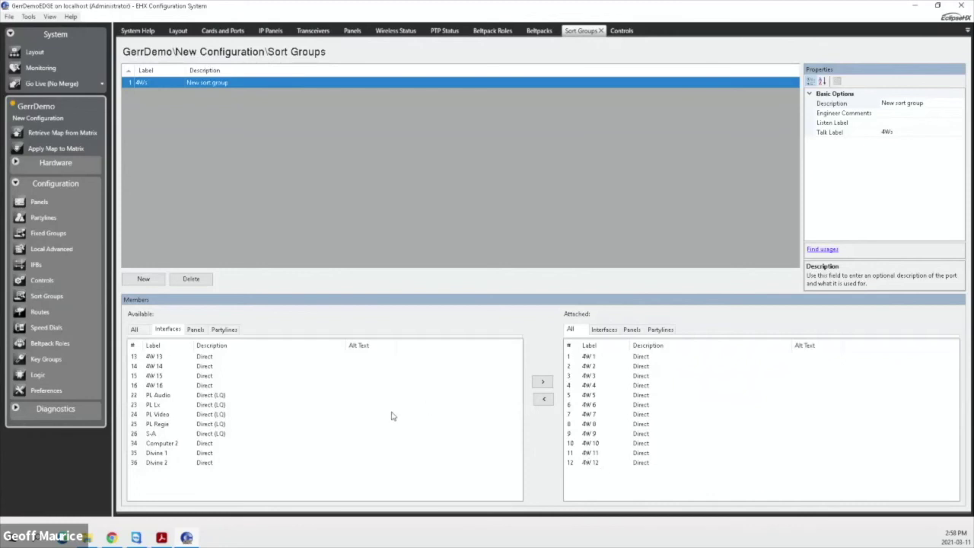
left_click(48, 201)
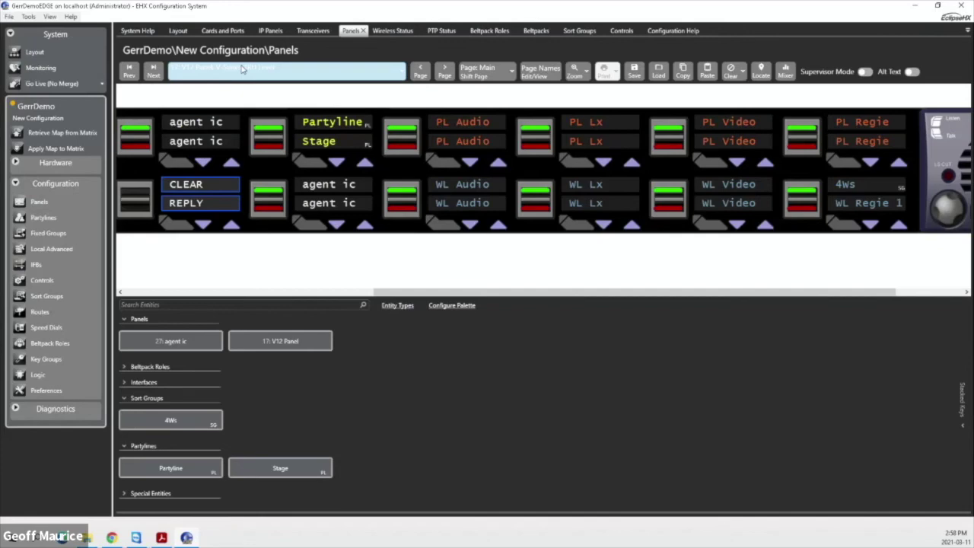
left_click(243, 69)
left_click(209, 114)
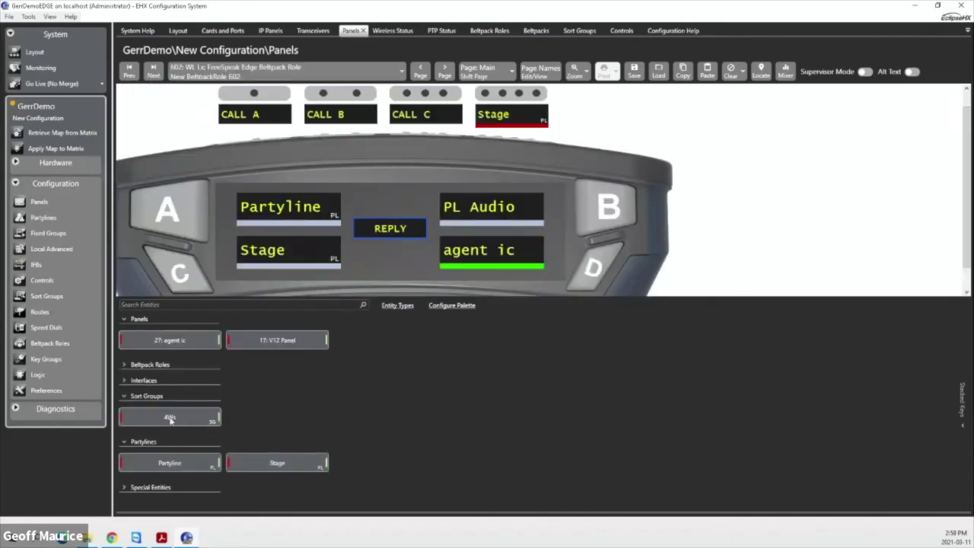
left_click_drag(213, 413, 477, 278)
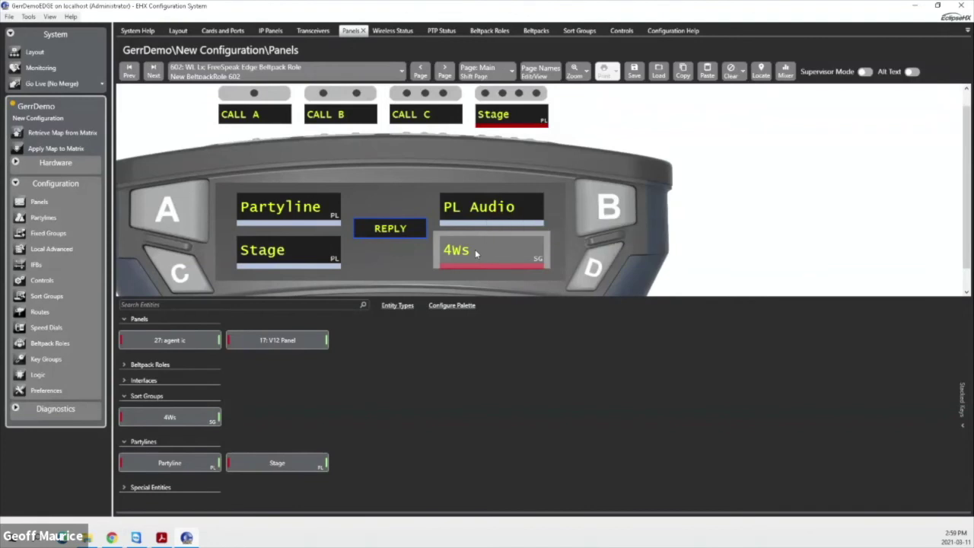
Step: Open the Wireless Status diagnostics, sort the beltpacks by status, and examine the telemetry of 607 FSII Audio and 601 WL Audio
left_click(14, 183)
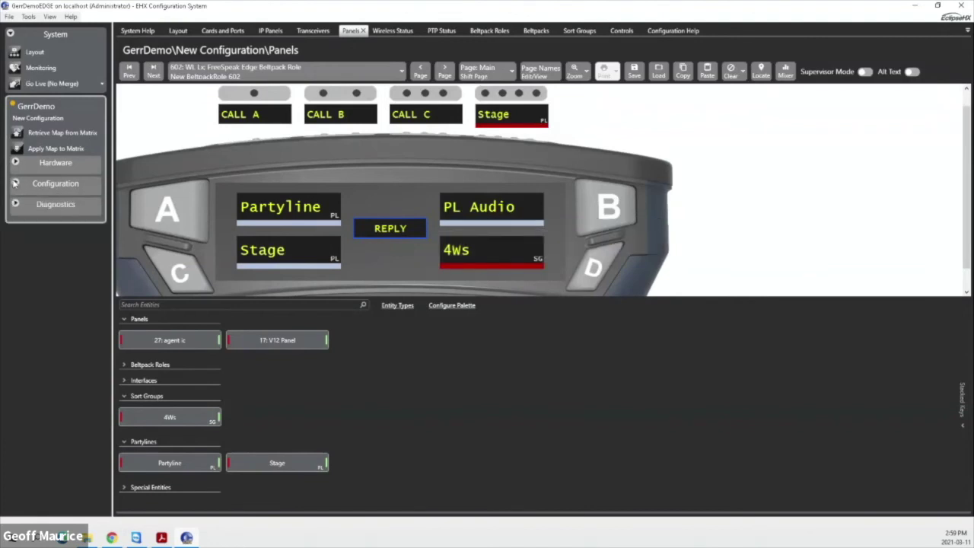
left_click(15, 204)
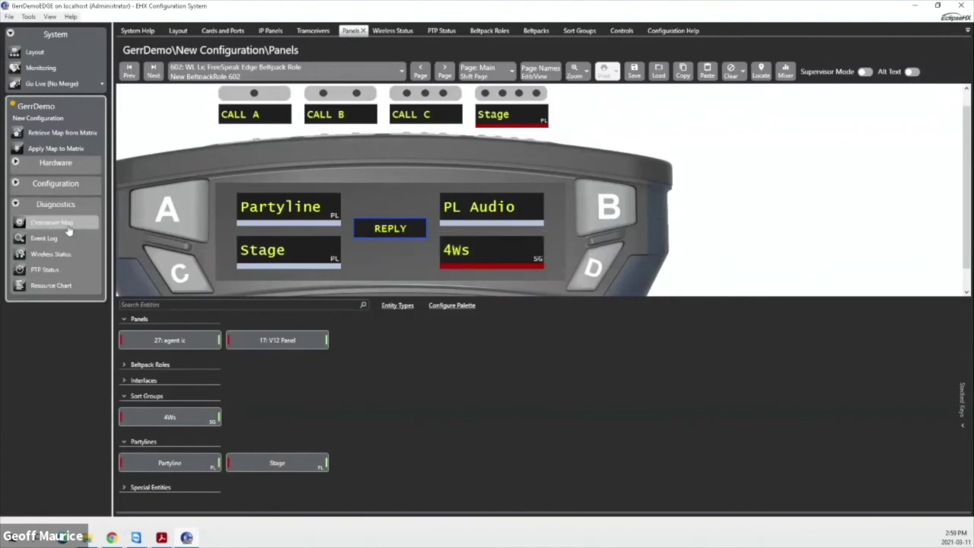
left_click(67, 253)
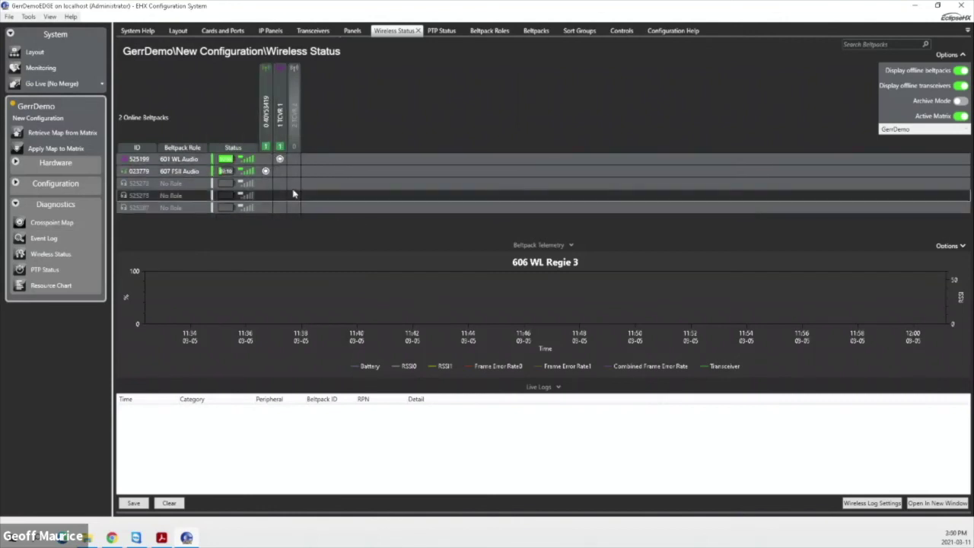
left_click(223, 149)
left_click(199, 196)
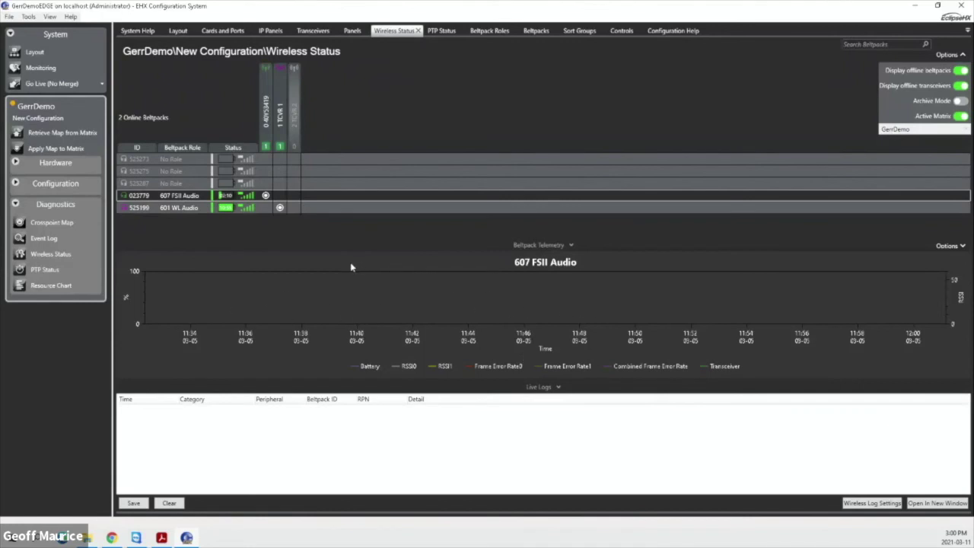
left_click(186, 208)
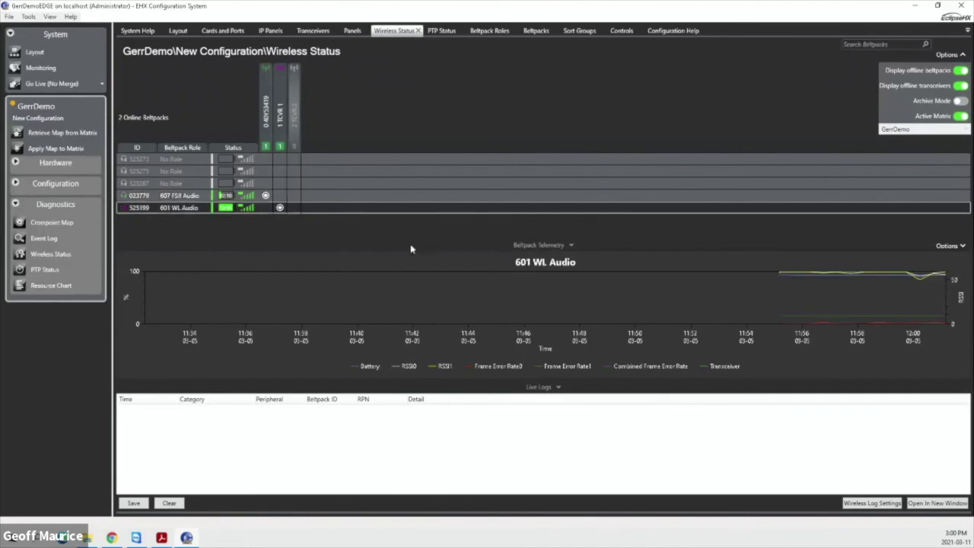